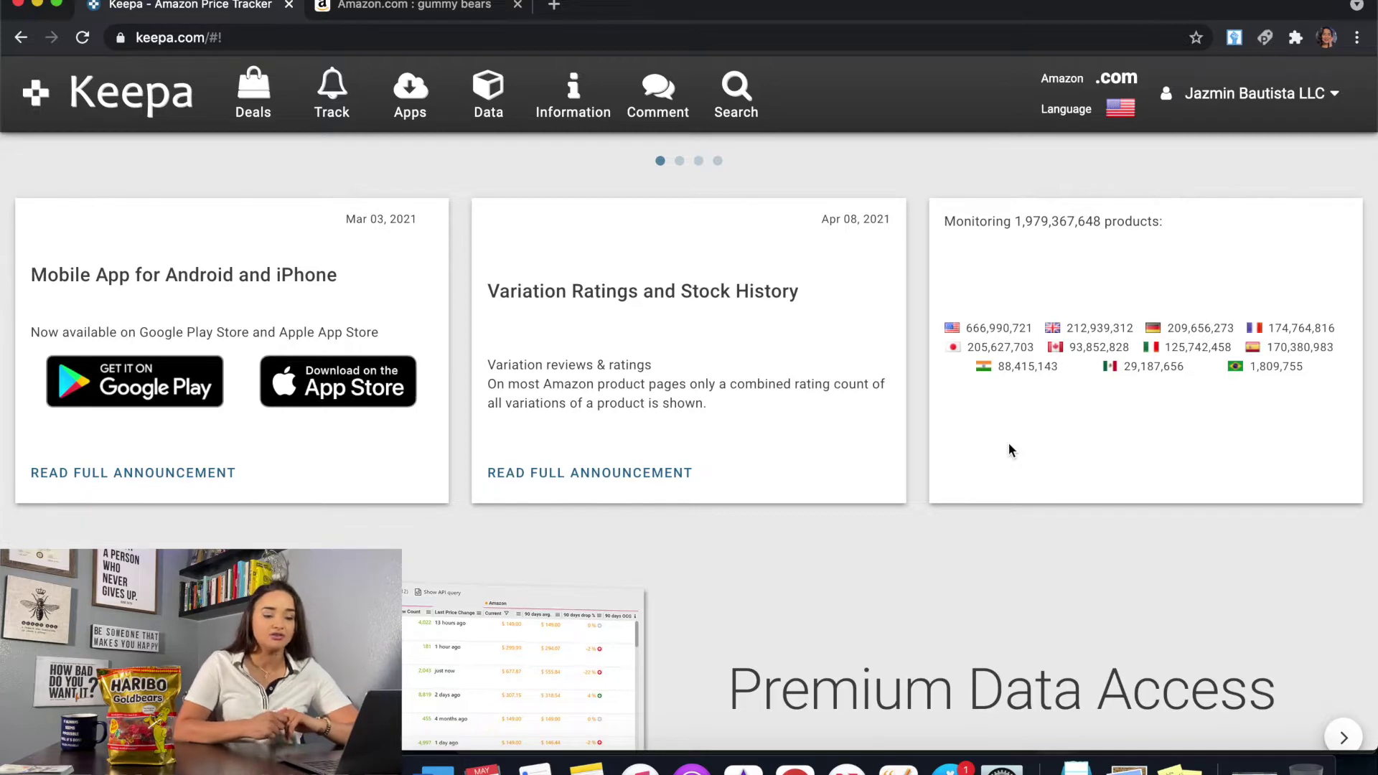
# Step: Browse the Premium Data Access and Product Finder slides on the Keepa home page
pyautogui.scroll(-5, 1009, 450)
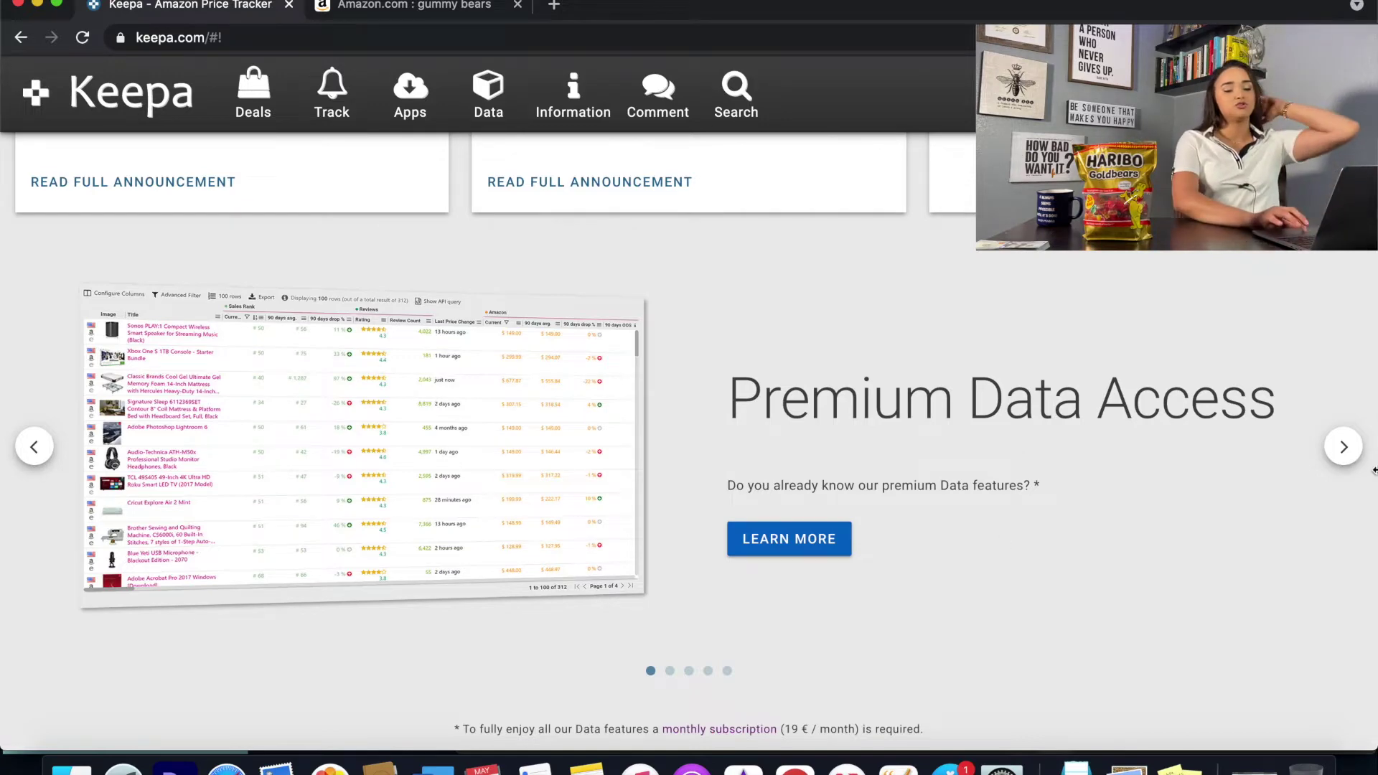
pyautogui.click(1344, 447)
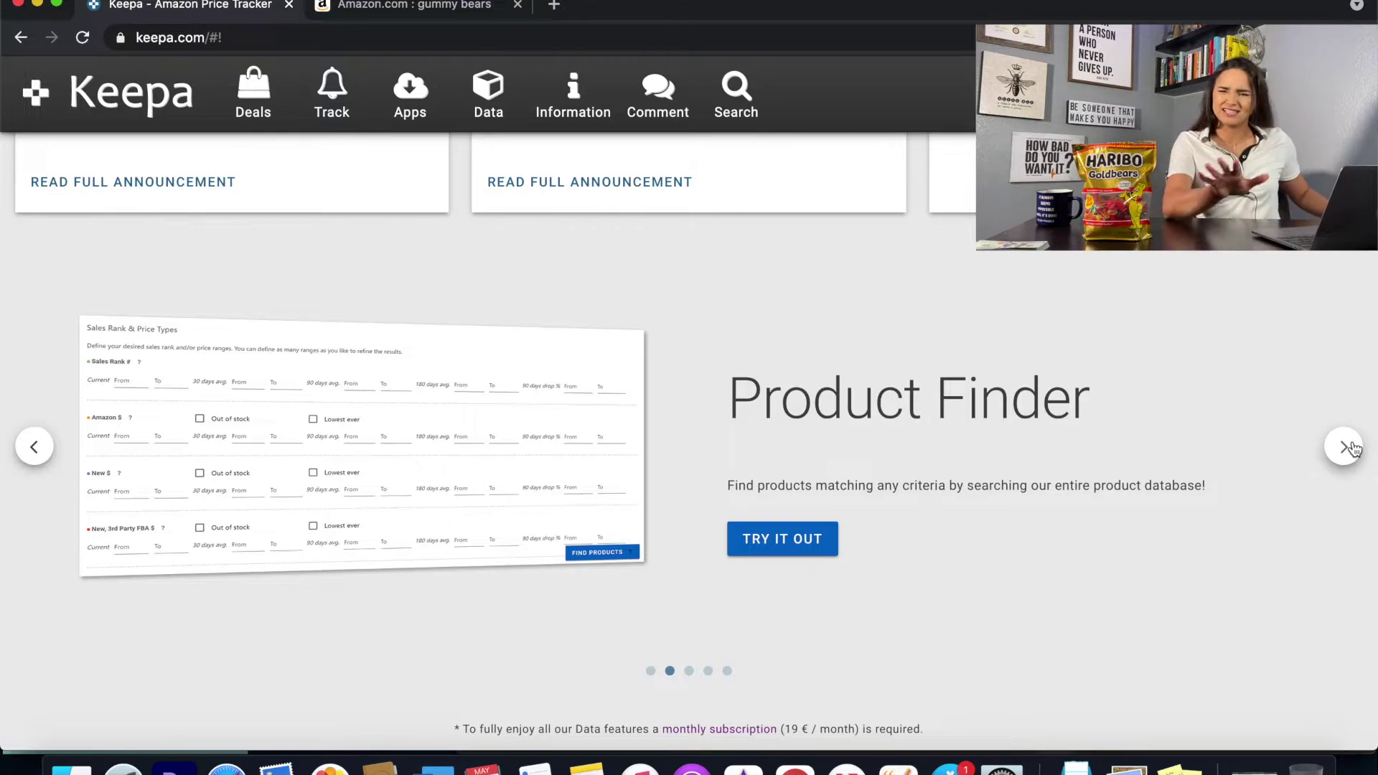
pyautogui.click(1343, 447)
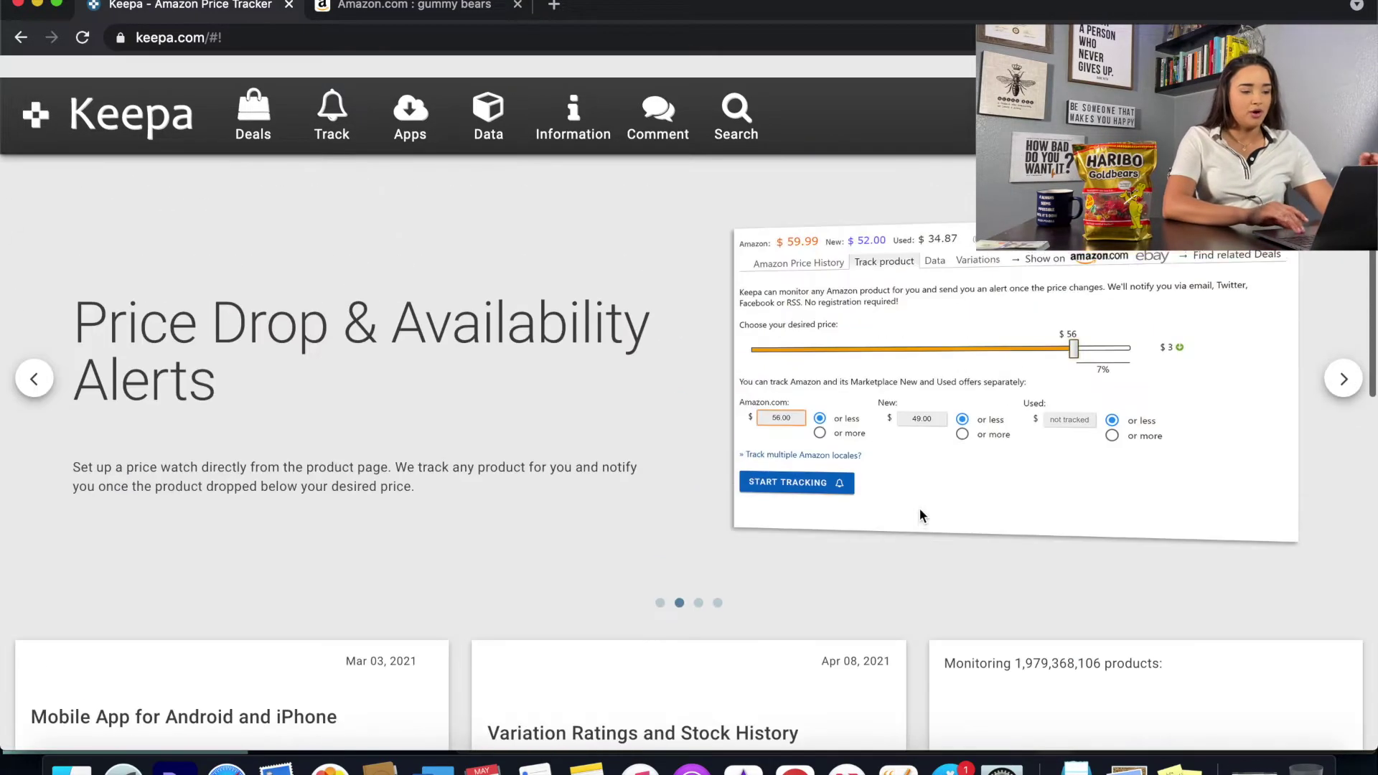
pyautogui.scroll(-1, 920, 508)
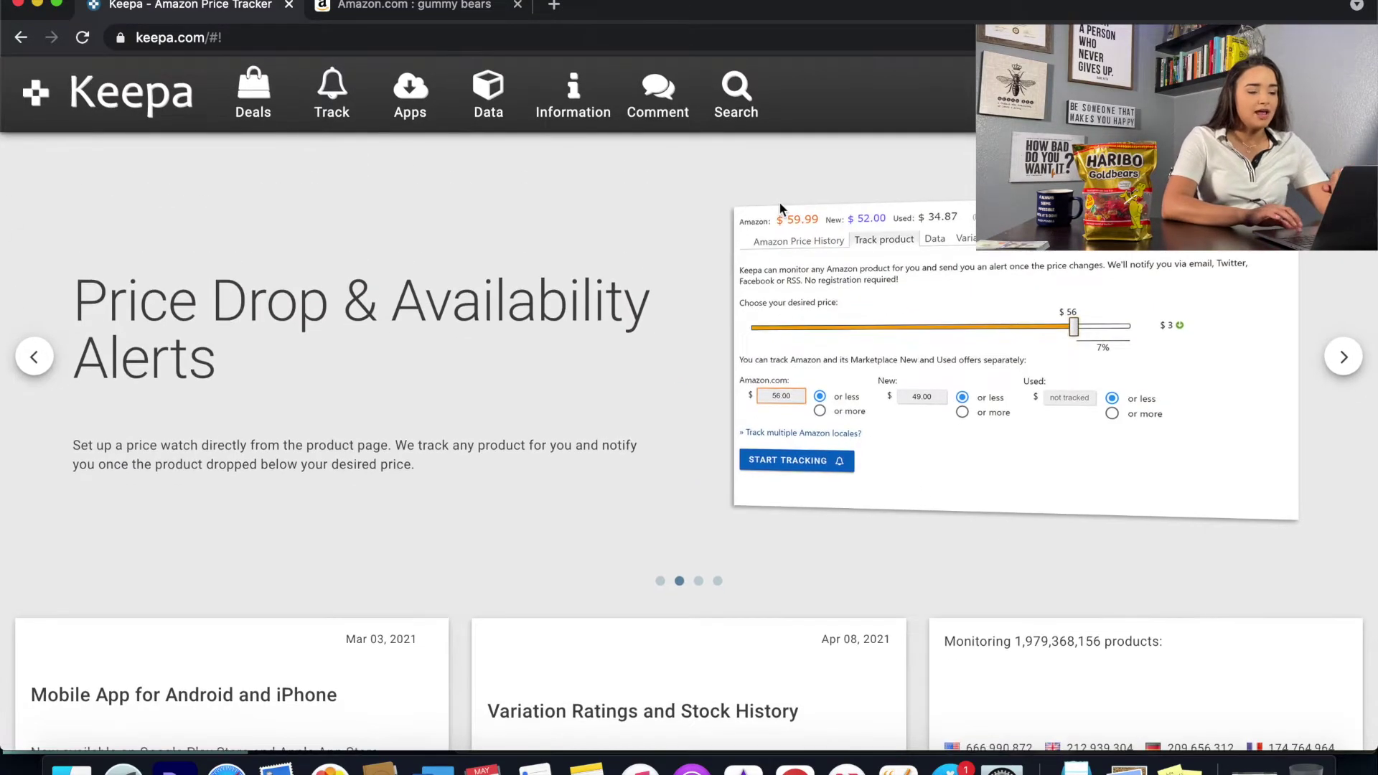
# Step: Search Keepa for ASIN B000EVT042, checking it against the Haribo 5 oz (Pack of 12) listing in the Amazon results
pyautogui.click(740, 104)
pyautogui.write('B000EVT042')
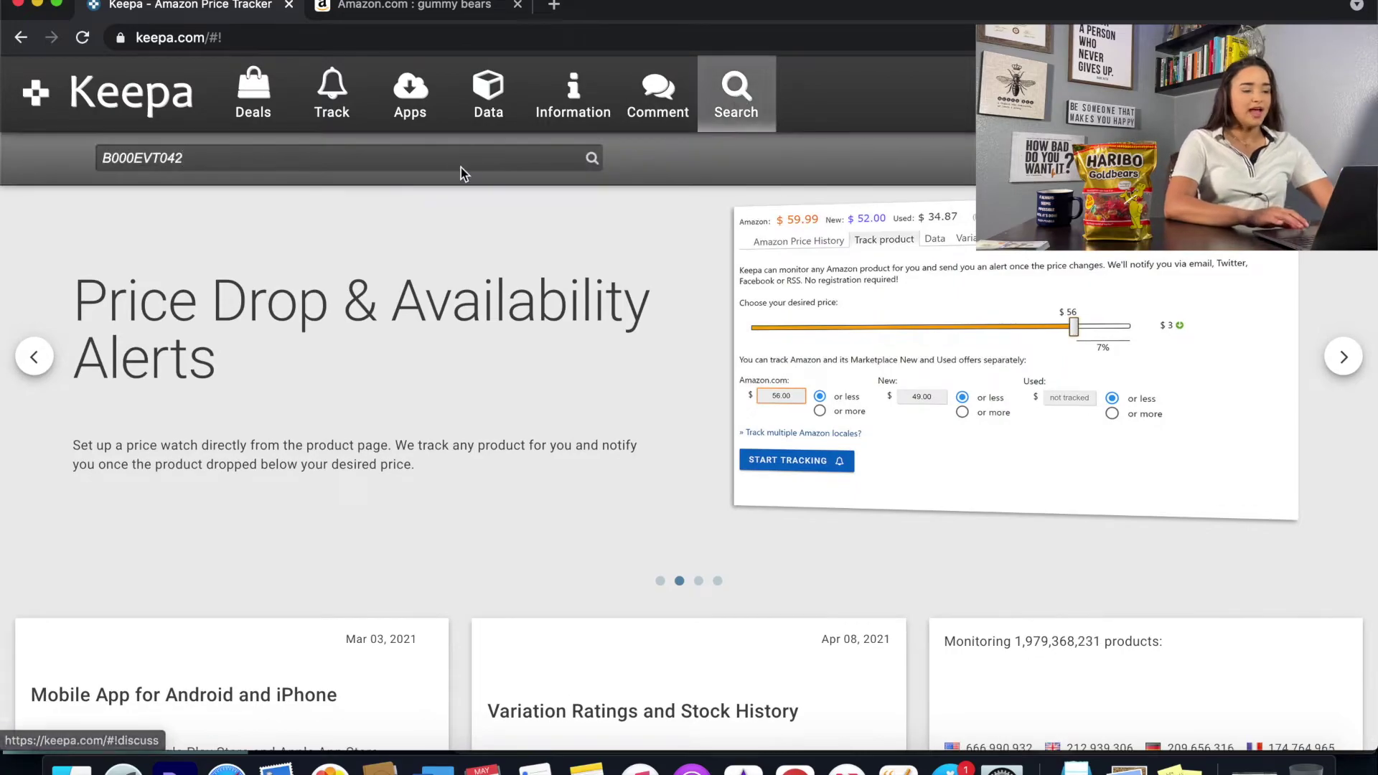
pyautogui.click(395, 9)
pyautogui.scroll(3, 471, 386)
pyautogui.scroll(-4, 472, 386)
pyautogui.scroll(1, 471, 386)
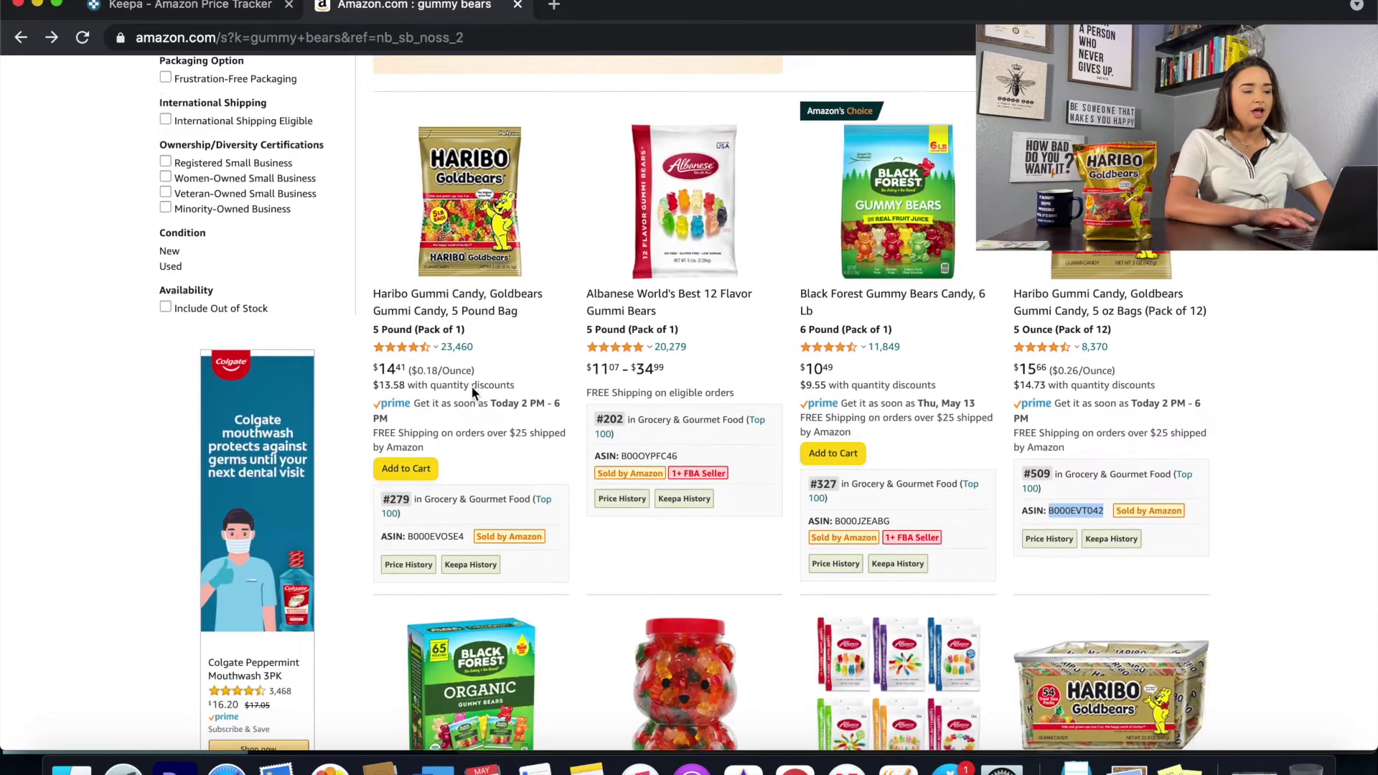
pyautogui.click(188, 9)
pyautogui.click(590, 161)
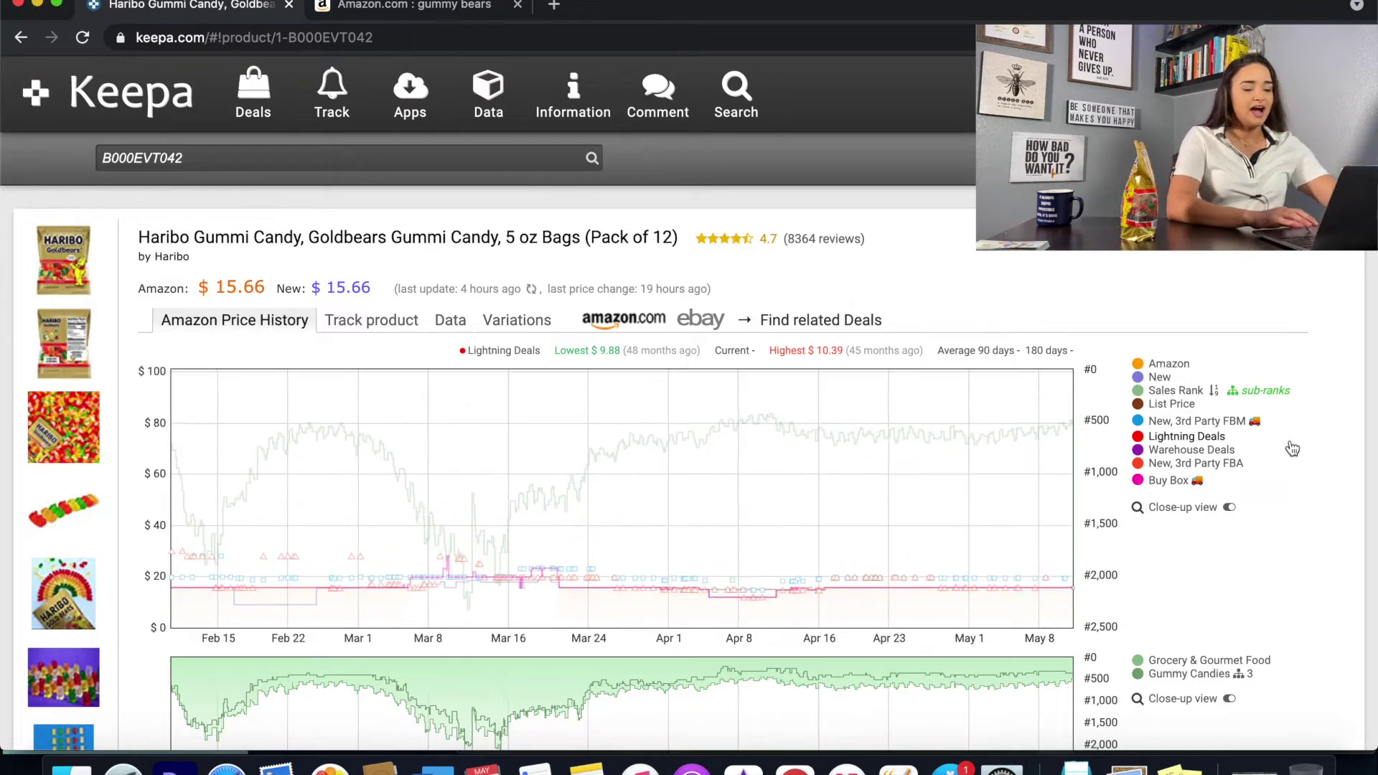
# Step: Look over the product's price history charts, its Track product options and its Variations, ending on Amazon Price History
pyautogui.scroll(-2, 1229, 260)
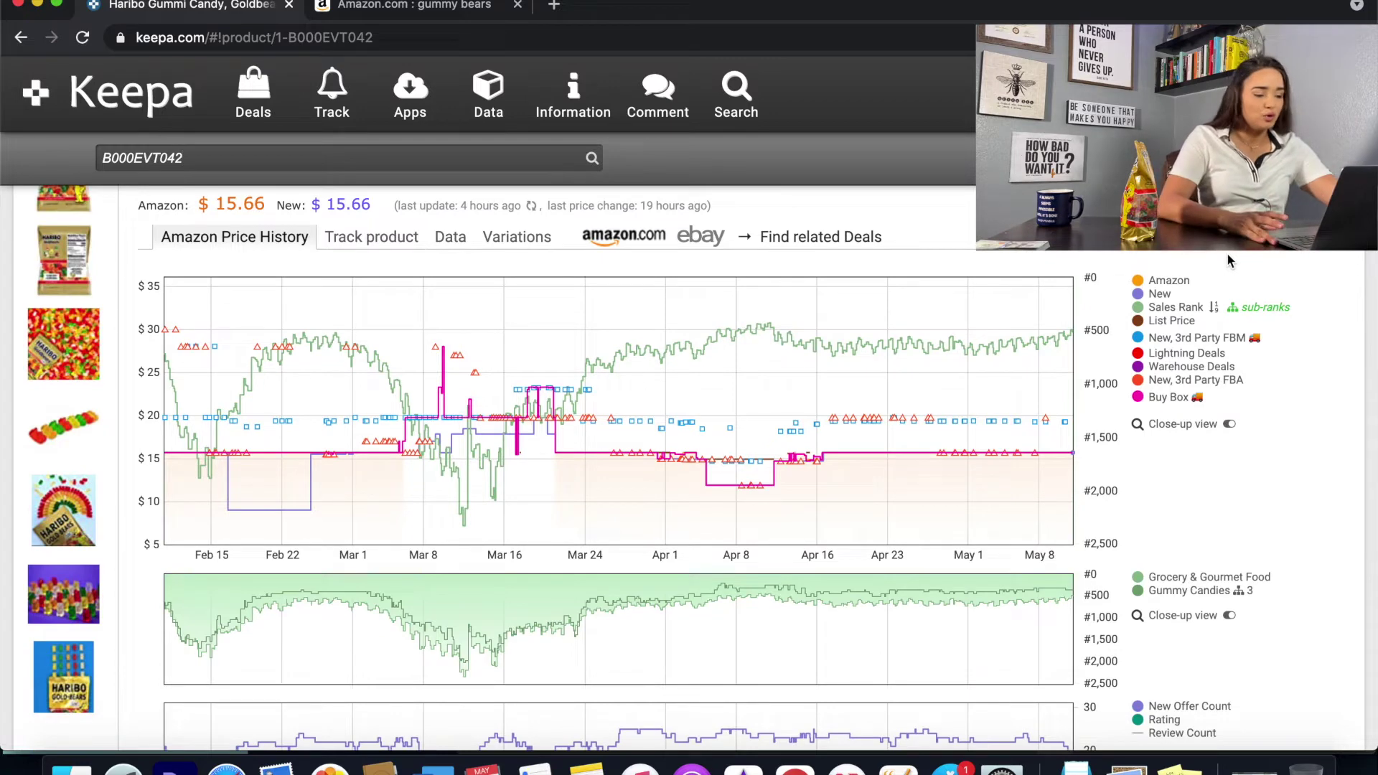
pyautogui.scroll(2, 1228, 259)
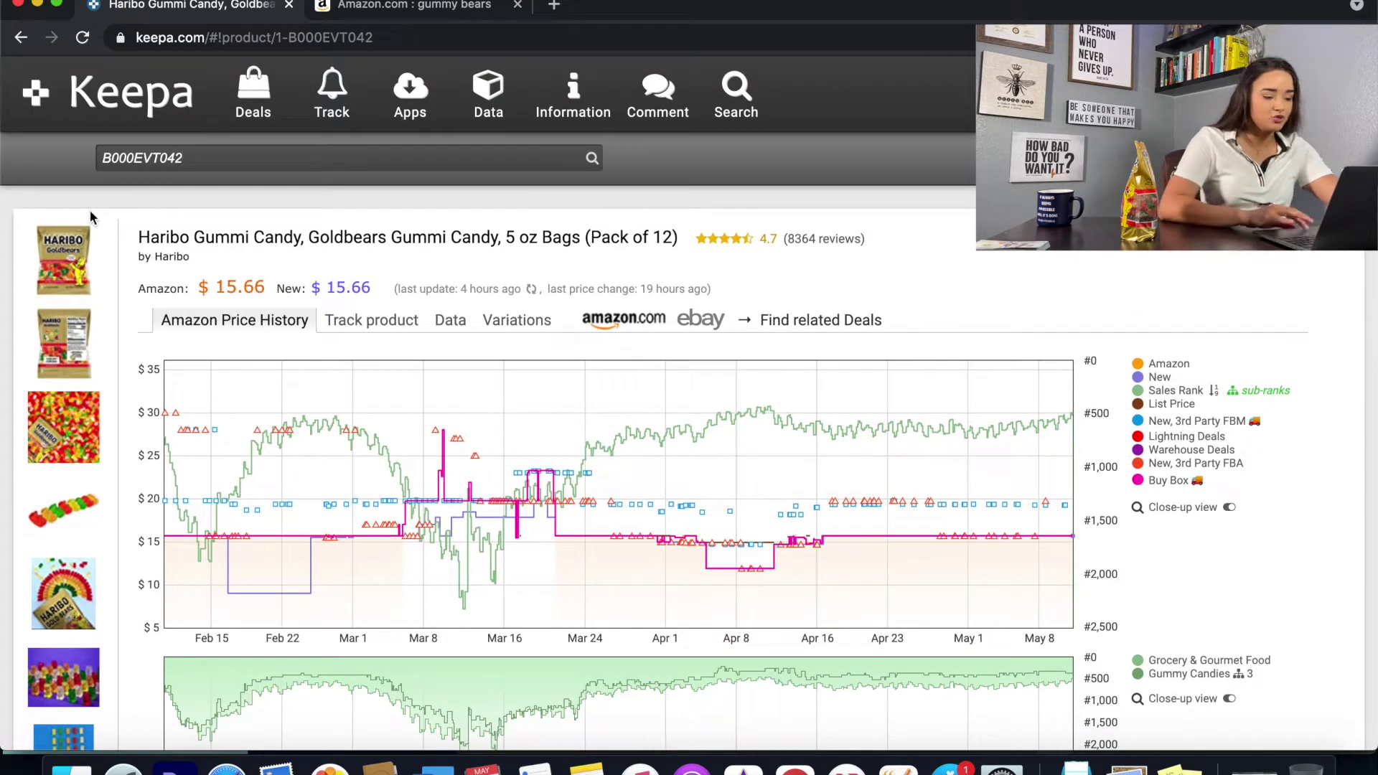
pyautogui.click(369, 320)
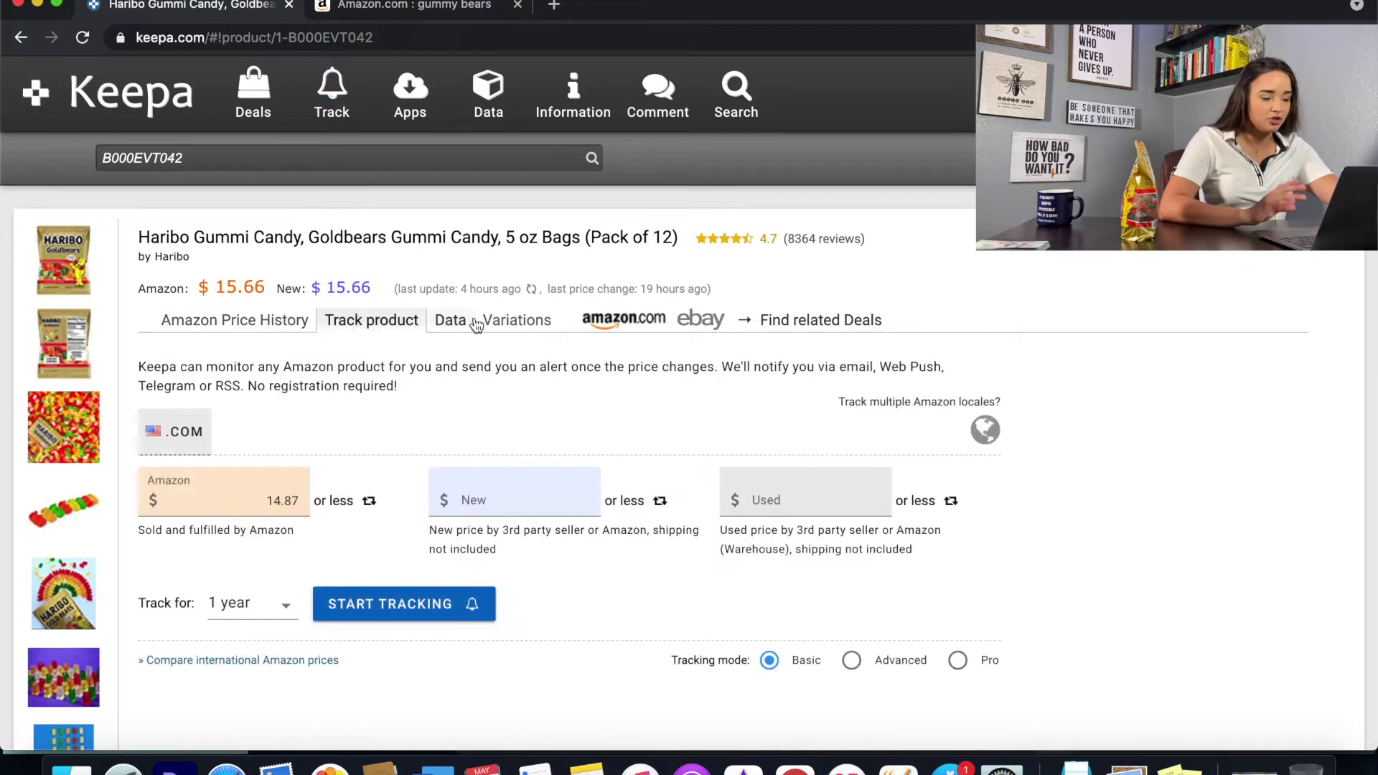
pyautogui.click(493, 327)
pyautogui.click(231, 320)
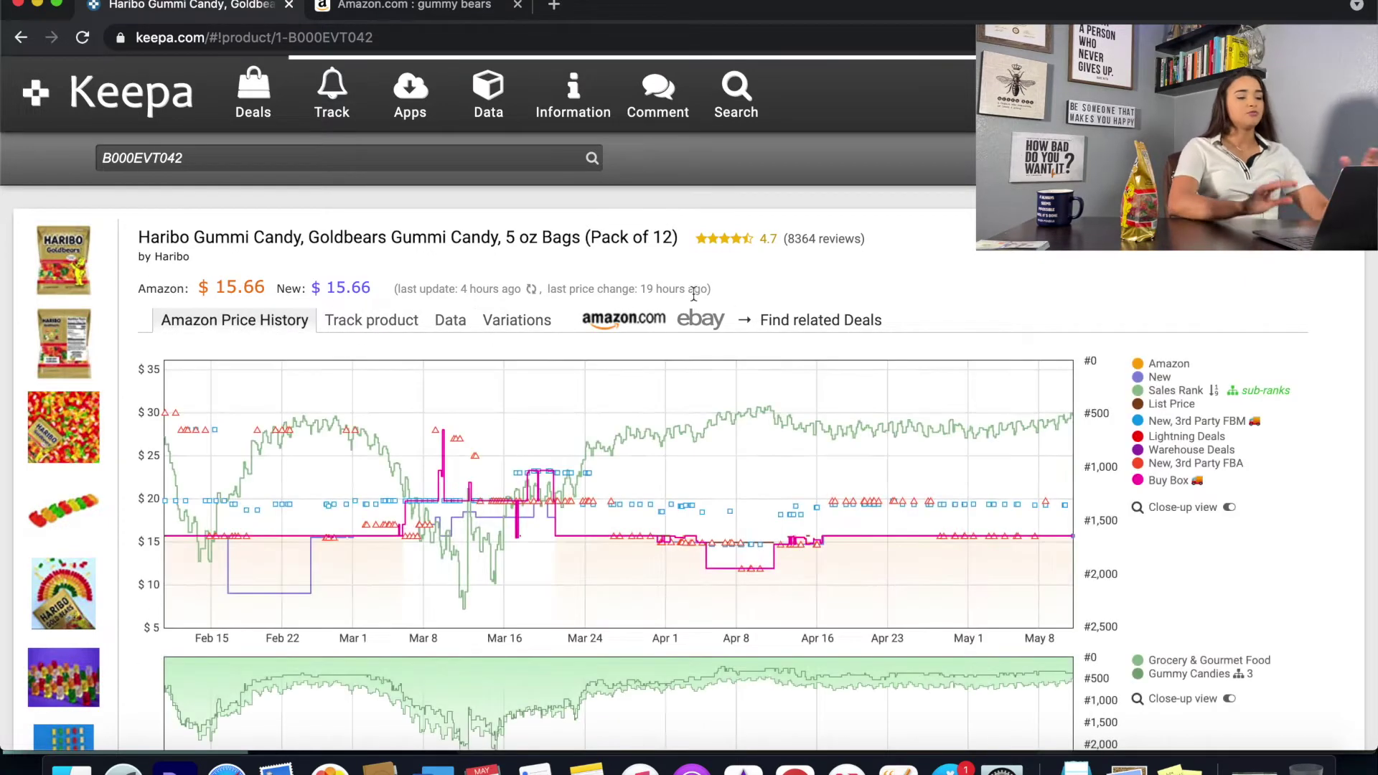
pyautogui.scroll(-3, 739, 313)
pyautogui.scroll(2, 739, 313)
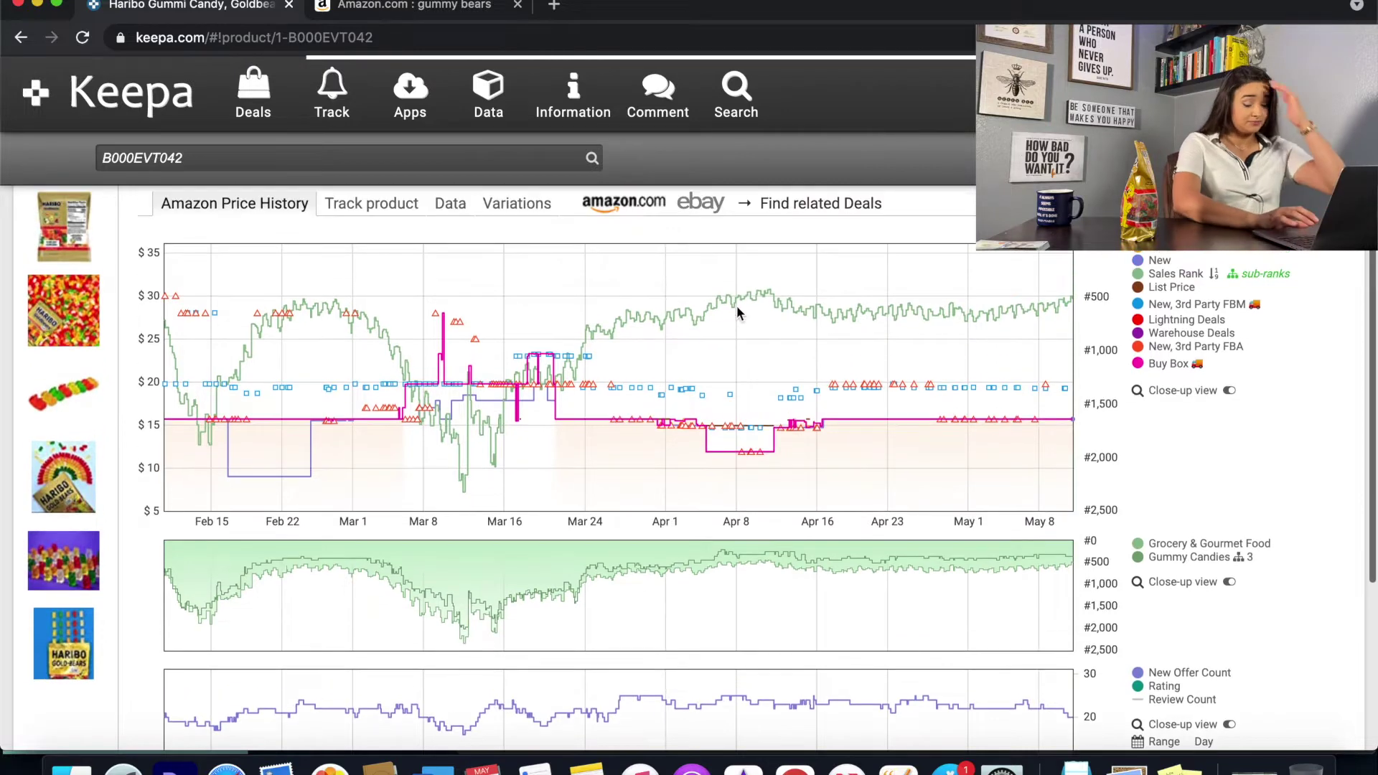
pyautogui.scroll(1, 737, 309)
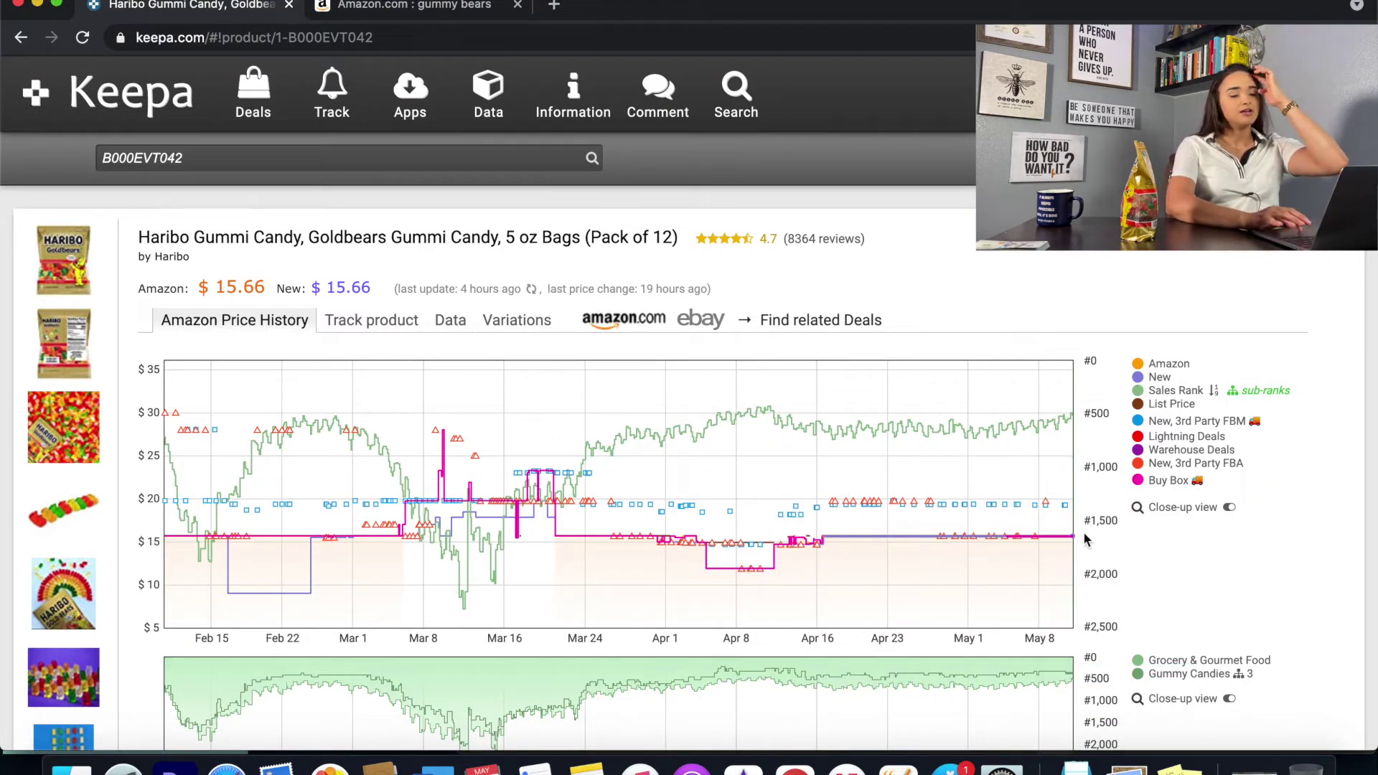
# Step: Compare the price history charts over the Day, Week and All ranges, ending on the 3 Months range
pyautogui.scroll(-3, 1098, 527)
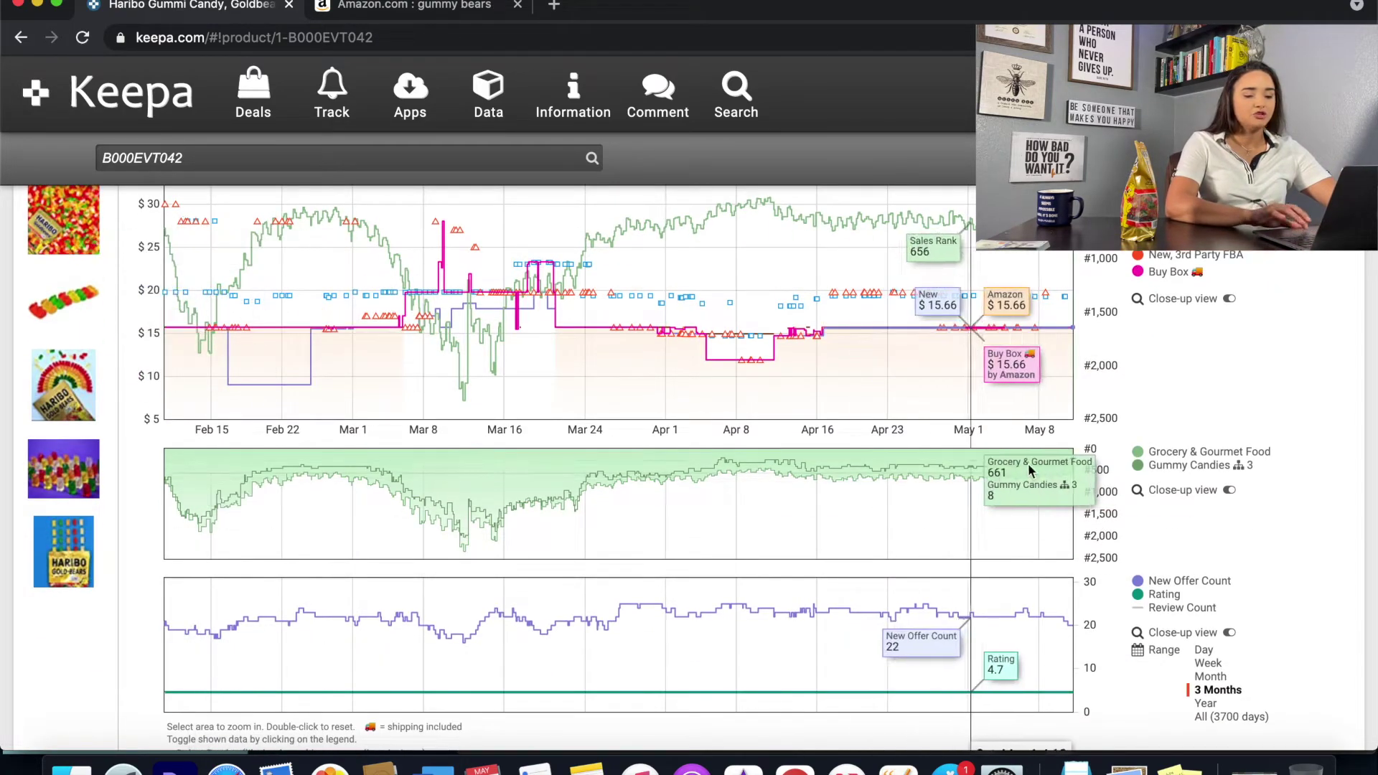
pyautogui.scroll(2, 1169, 407)
pyautogui.scroll(-3, 1169, 407)
pyautogui.scroll(-1, 1172, 413)
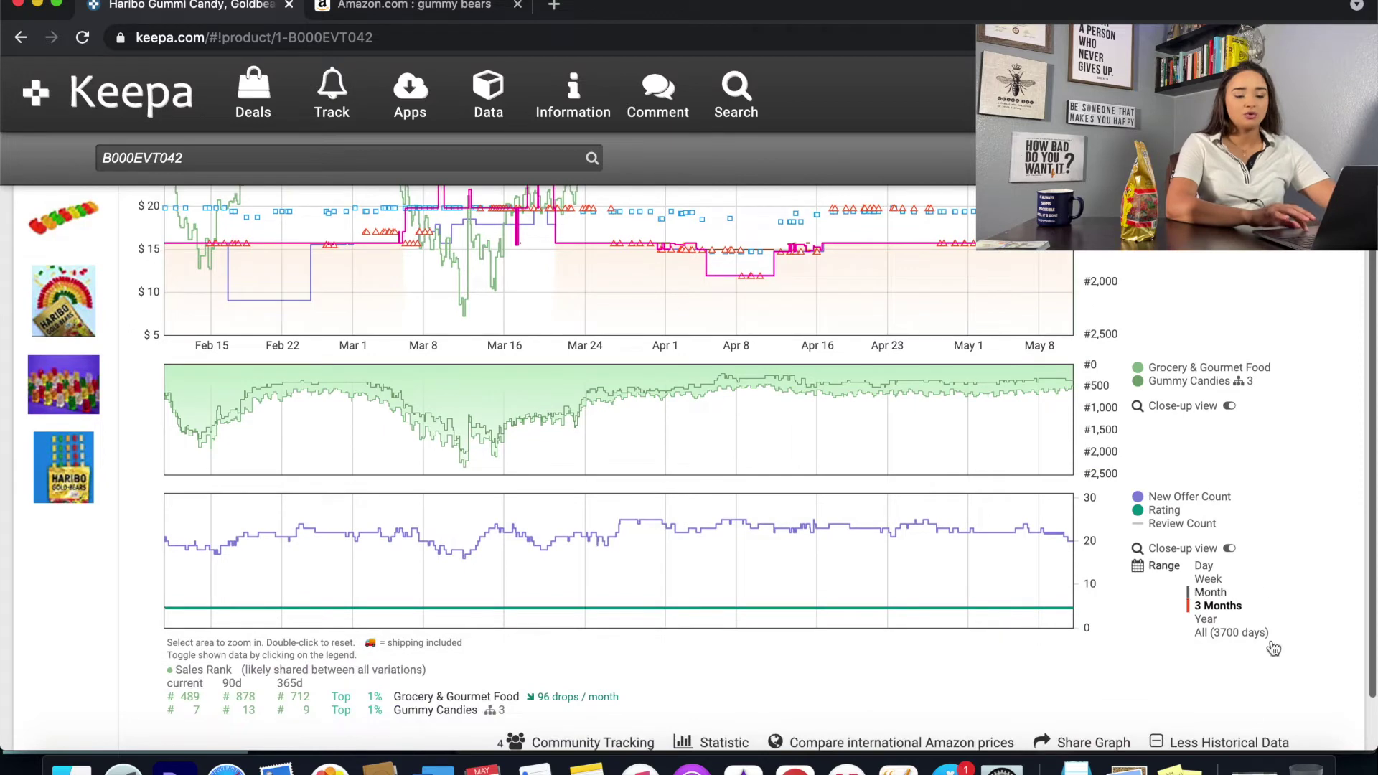
pyautogui.click(1204, 567)
pyautogui.click(1207, 578)
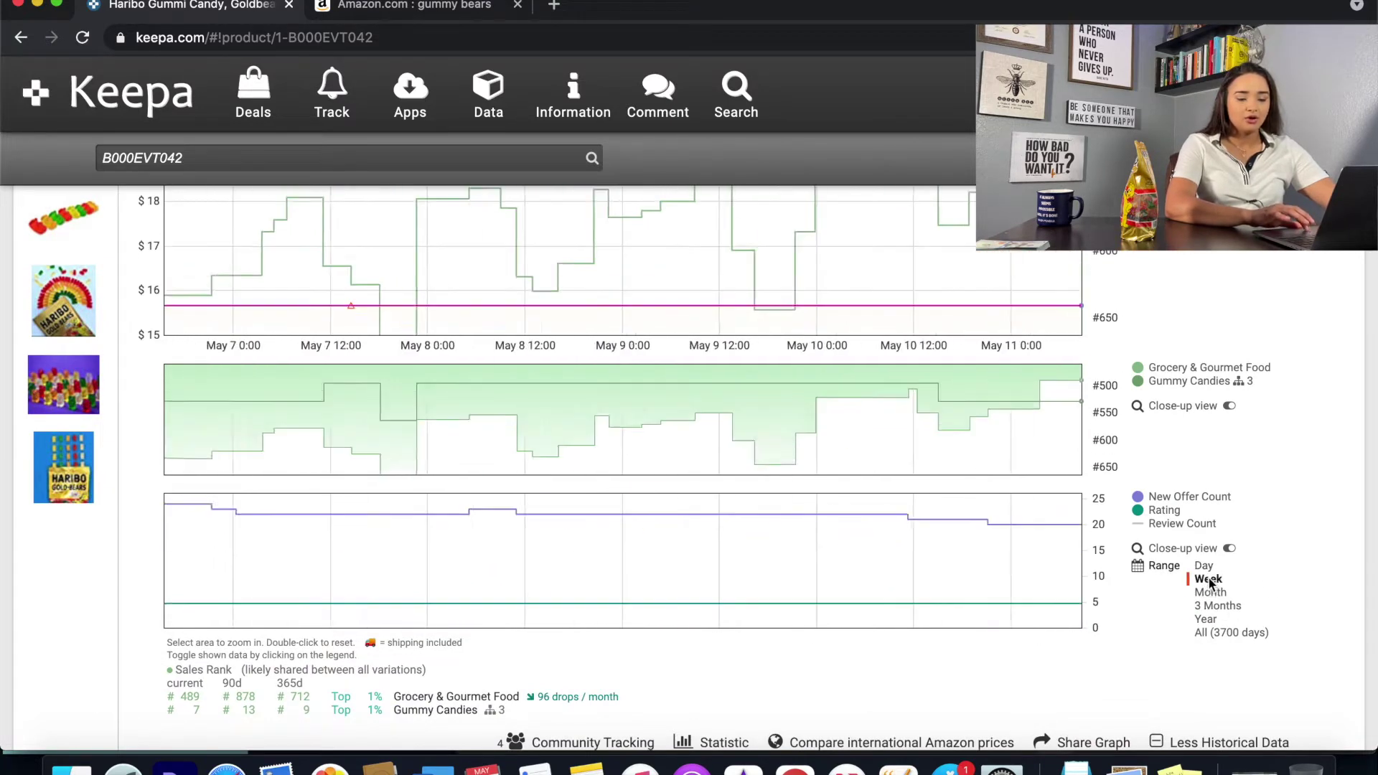
pyautogui.click(1215, 632)
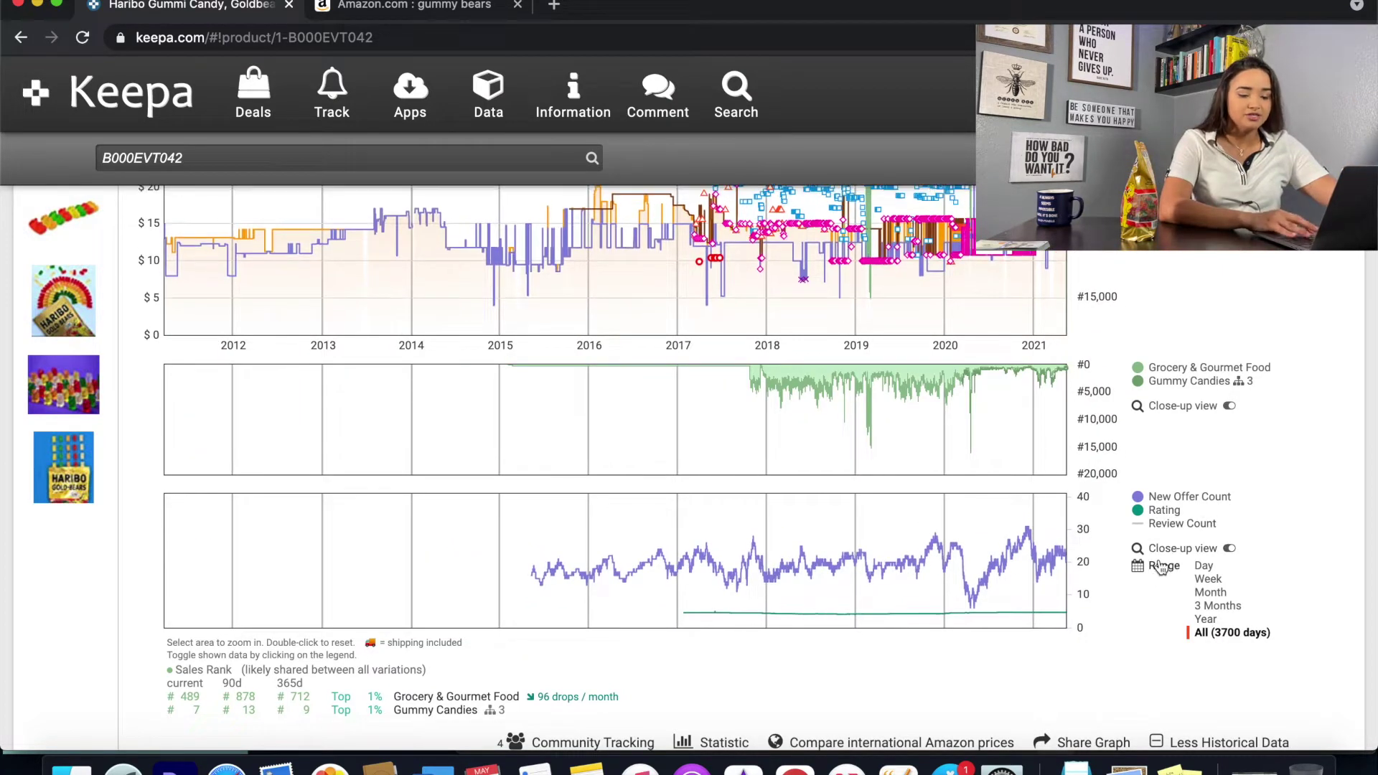
pyautogui.click(1232, 607)
pyautogui.scroll(6, 1256, 551)
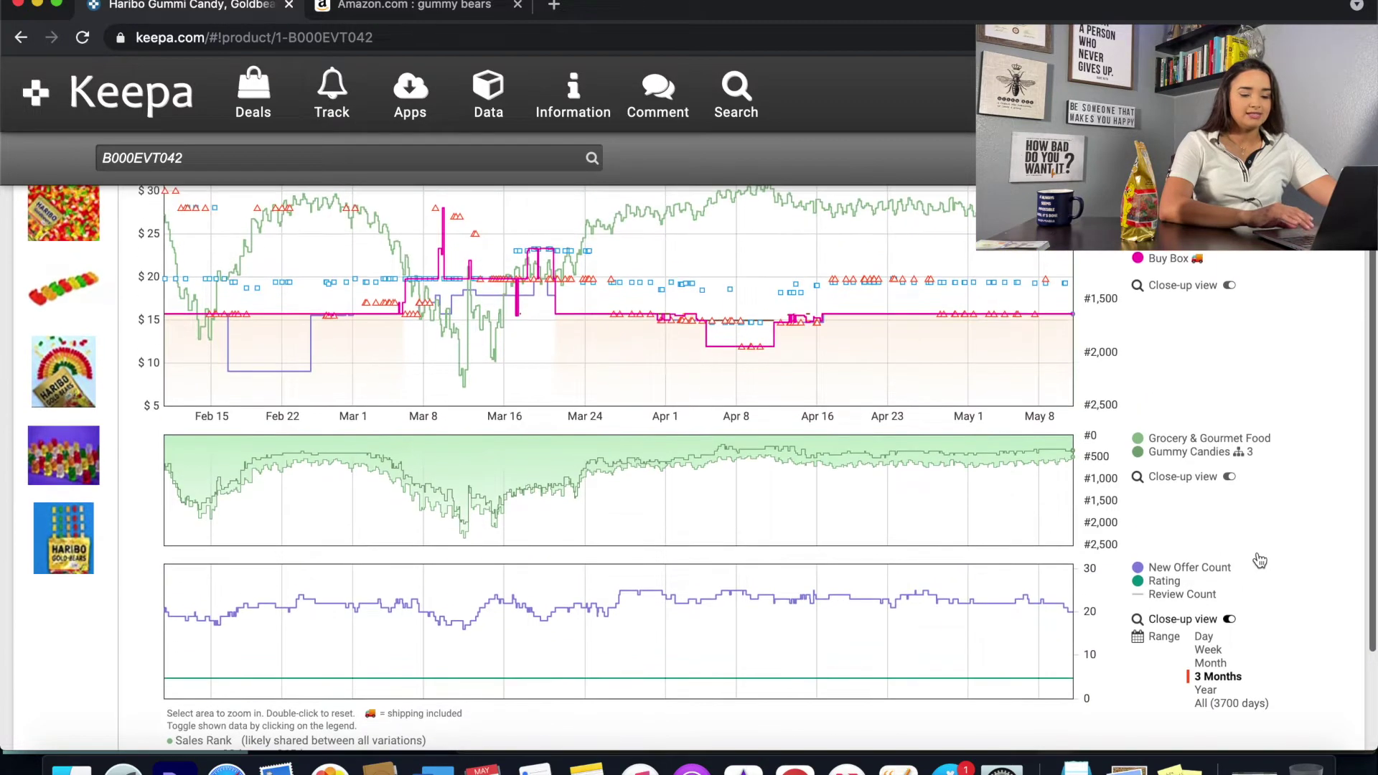
pyautogui.scroll(-1, 1257, 553)
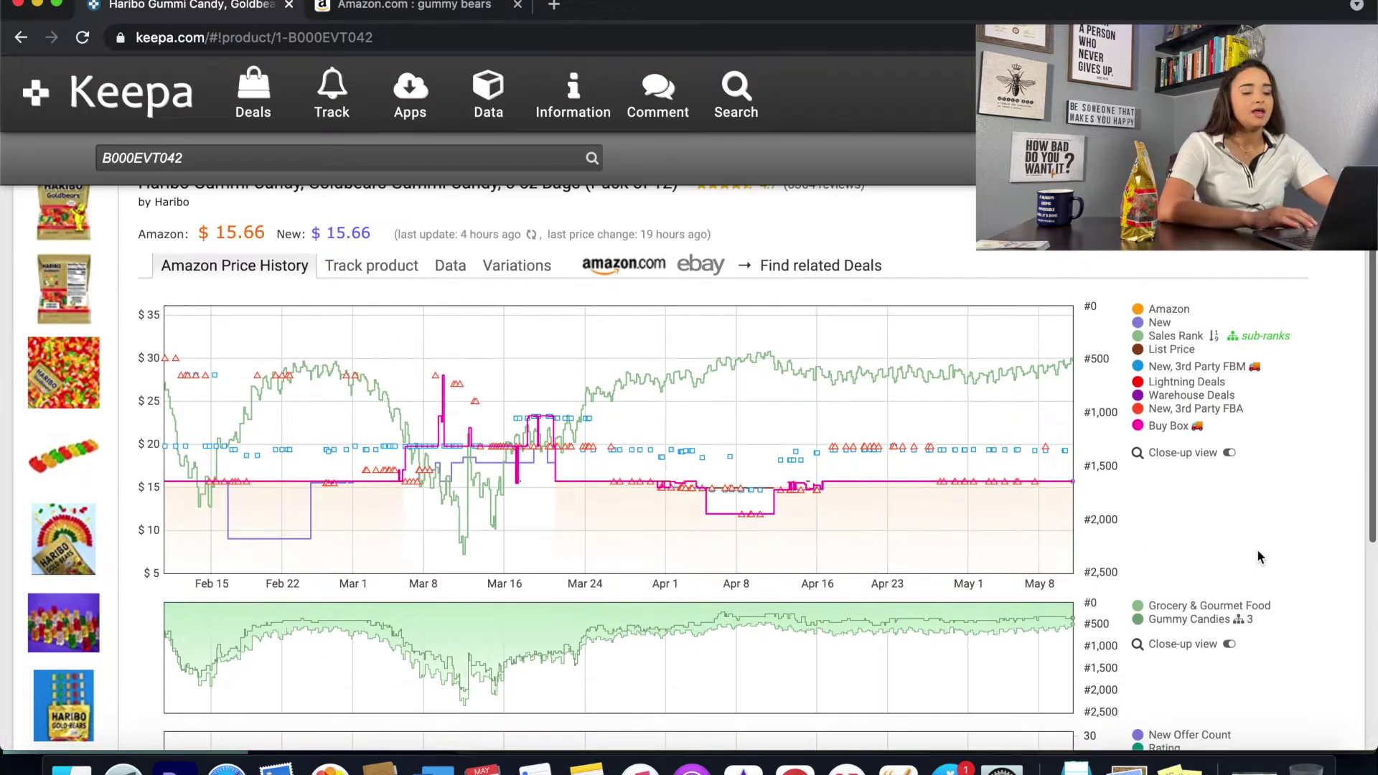
# Step: Hide every series on the main price chart except Amazon, including Buy Box, third-party offers, deals, List Price, Sales Rank and New
pyautogui.click(1164, 426)
pyautogui.click(1159, 409)
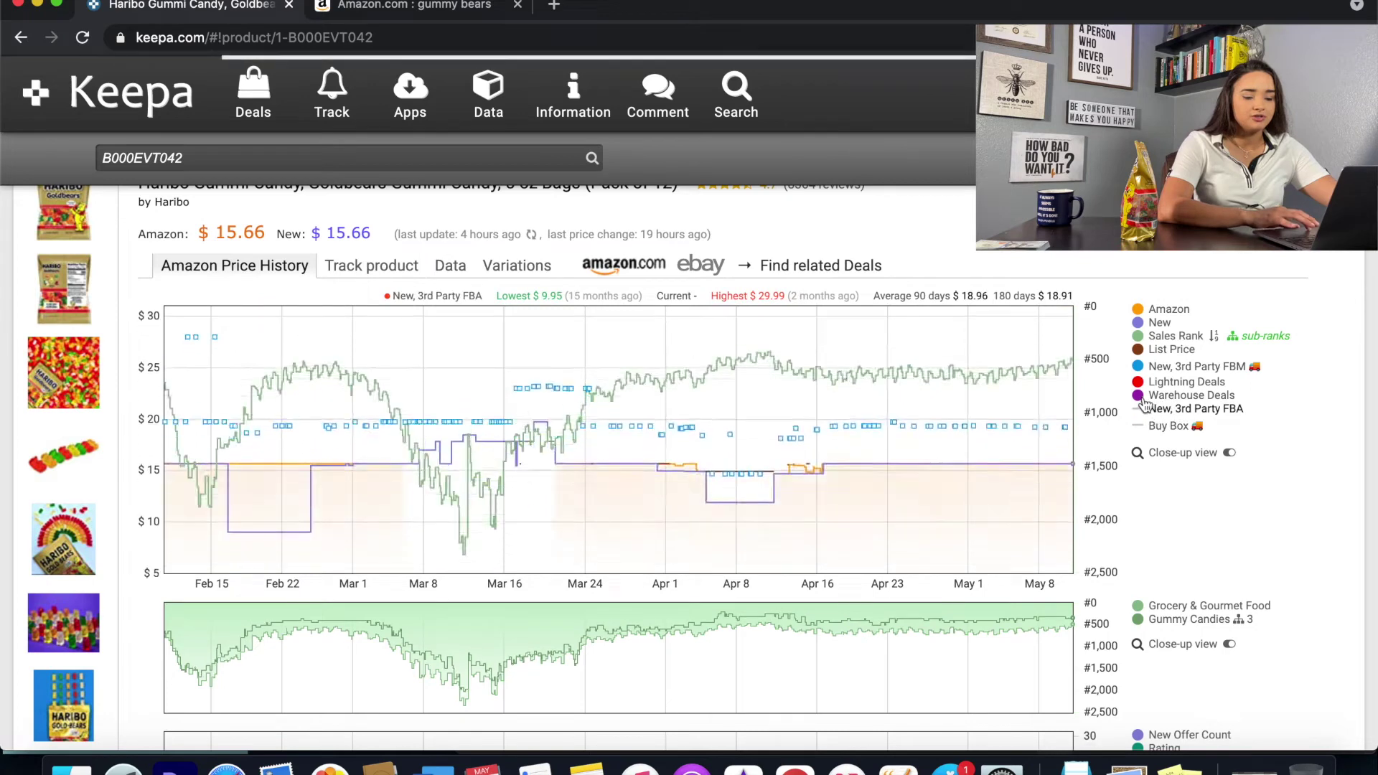
pyautogui.click(1152, 395)
pyautogui.click(1141, 383)
pyautogui.click(1140, 367)
pyautogui.click(1139, 350)
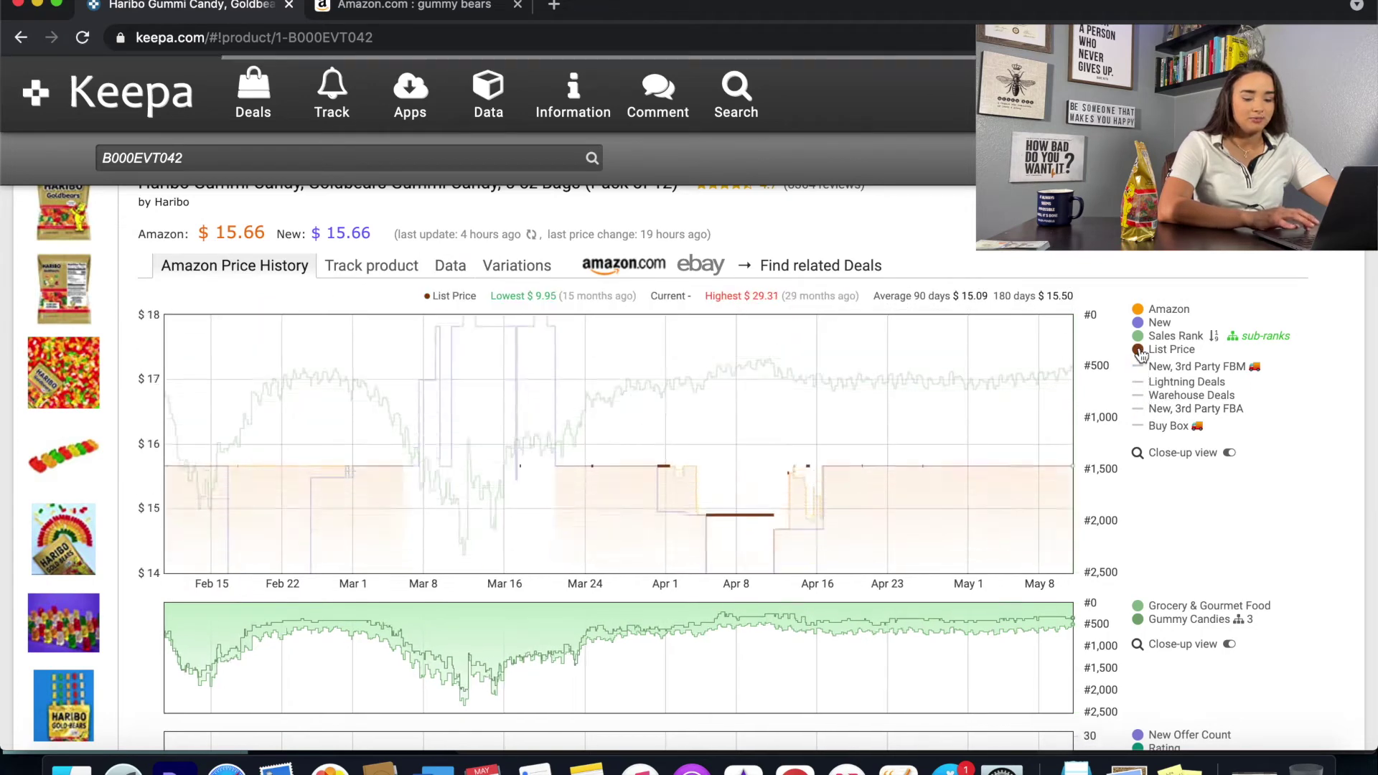
pyautogui.click(1139, 324)
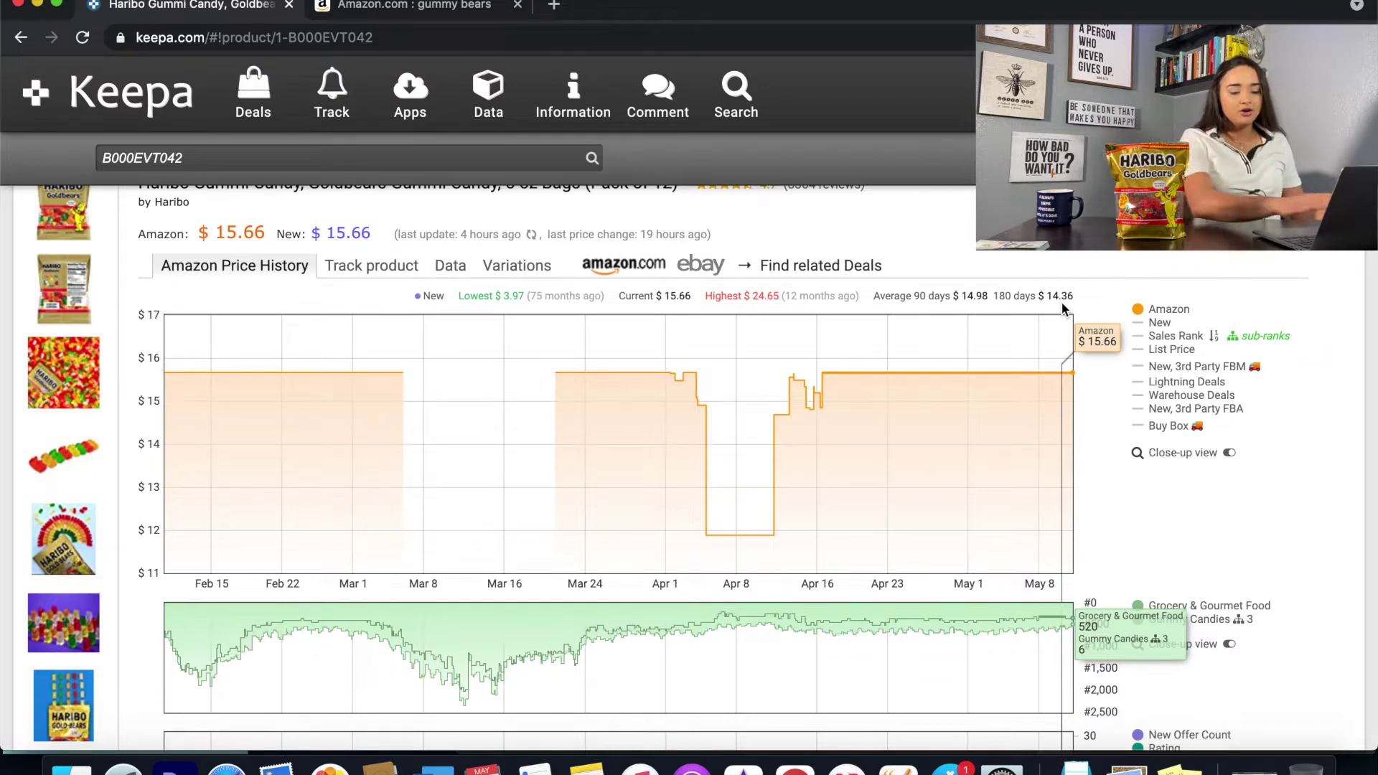
# Step: Show the New and Sales Rank series alongside Amazon on the price chart, leaving List Price hidden
pyautogui.click(1148, 325)
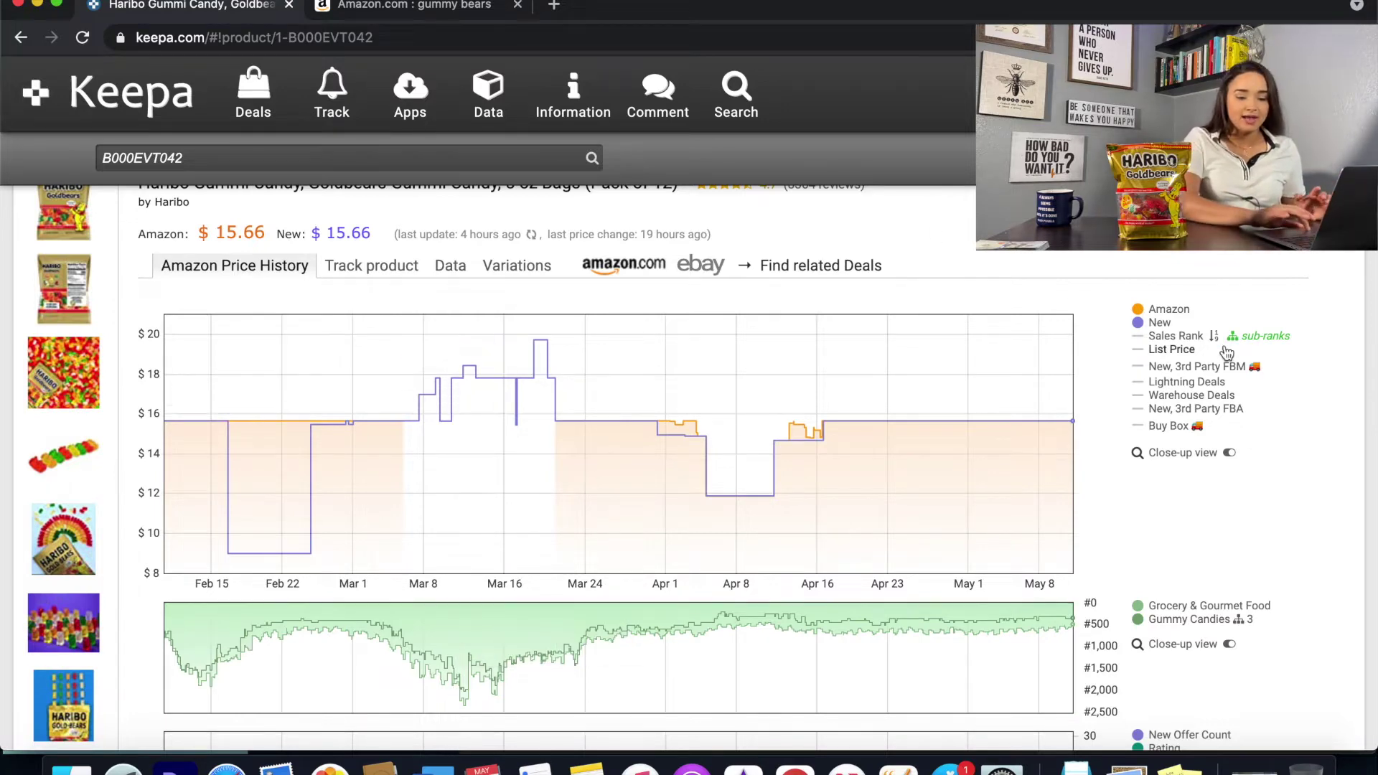
pyautogui.click(1147, 338)
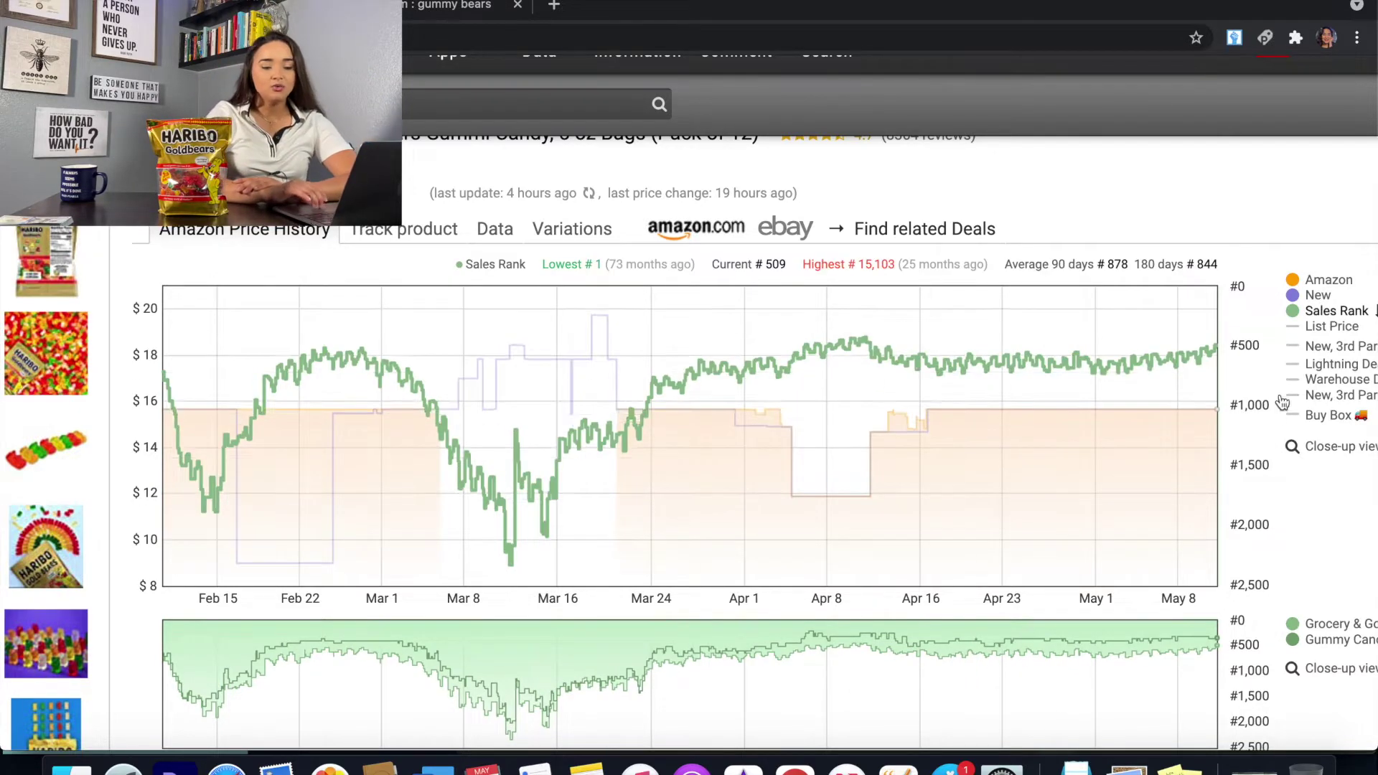
pyautogui.hscroll(3, 1280, 415)
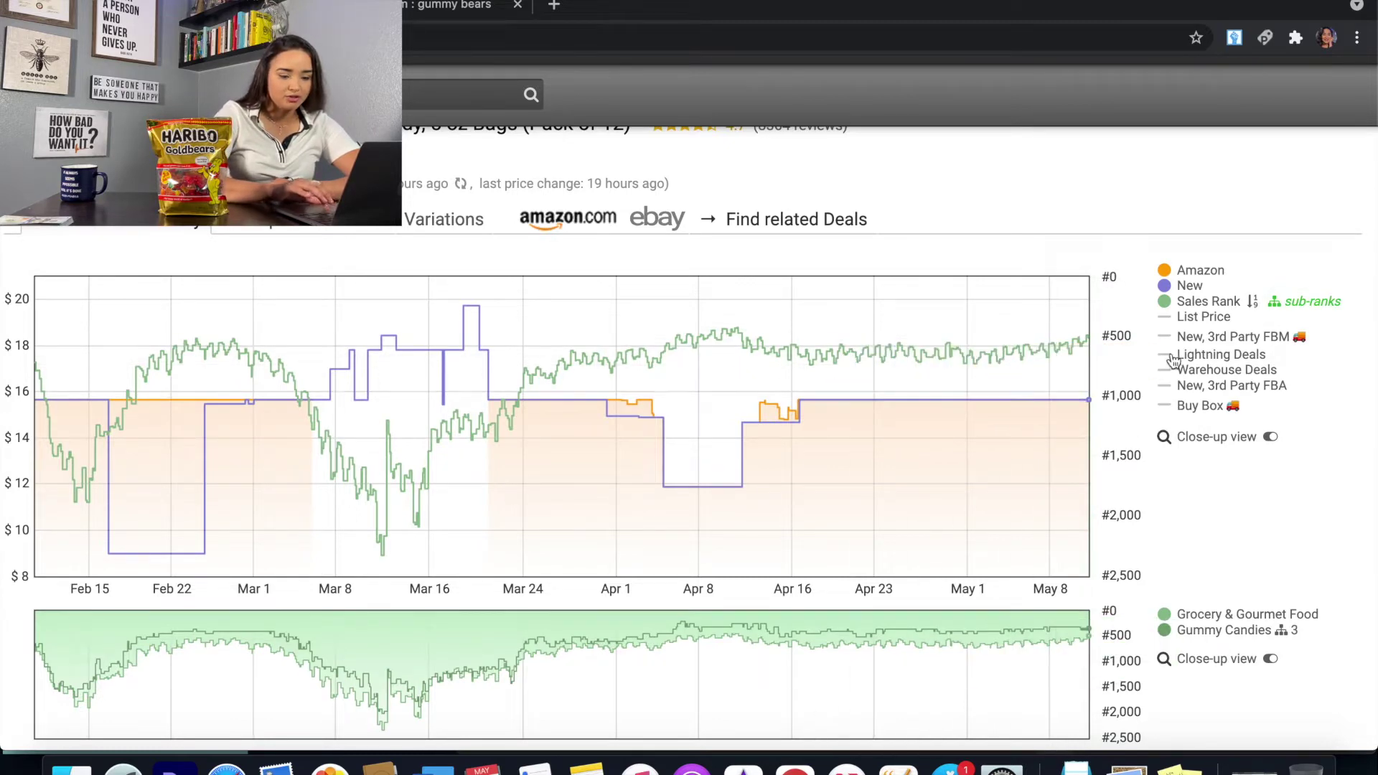
pyautogui.hscroll(-4, 494, 539)
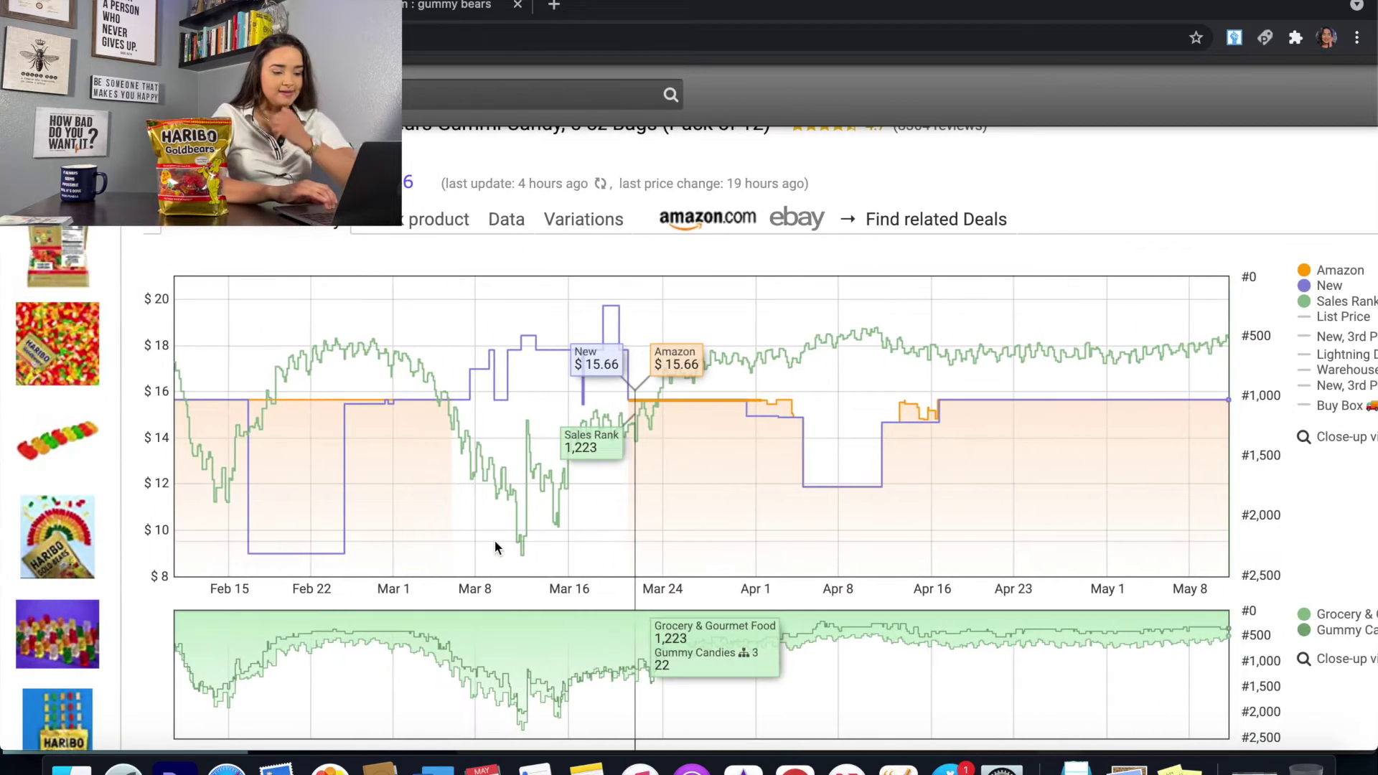
pyautogui.hscroll(4, 494, 546)
pyautogui.scroll(-2, 495, 545)
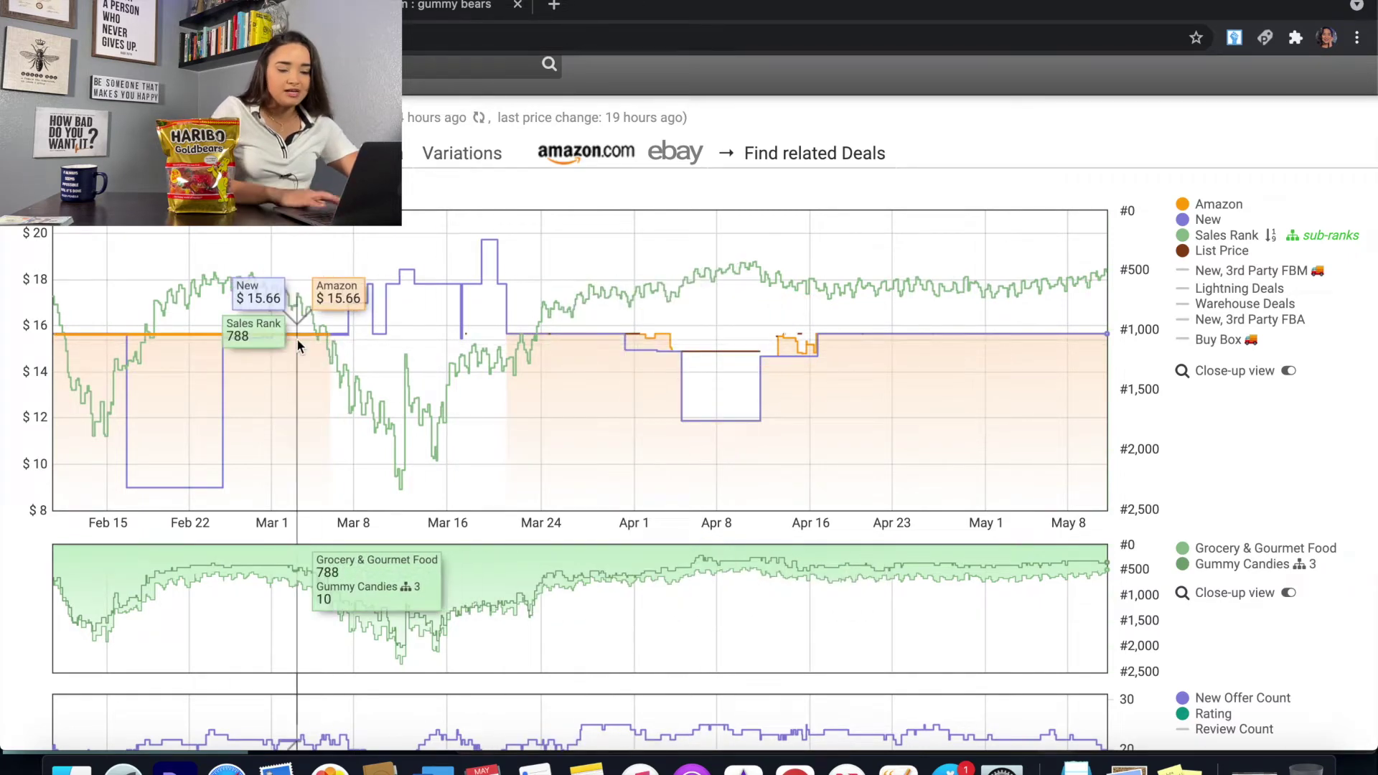
pyautogui.click(1181, 249)
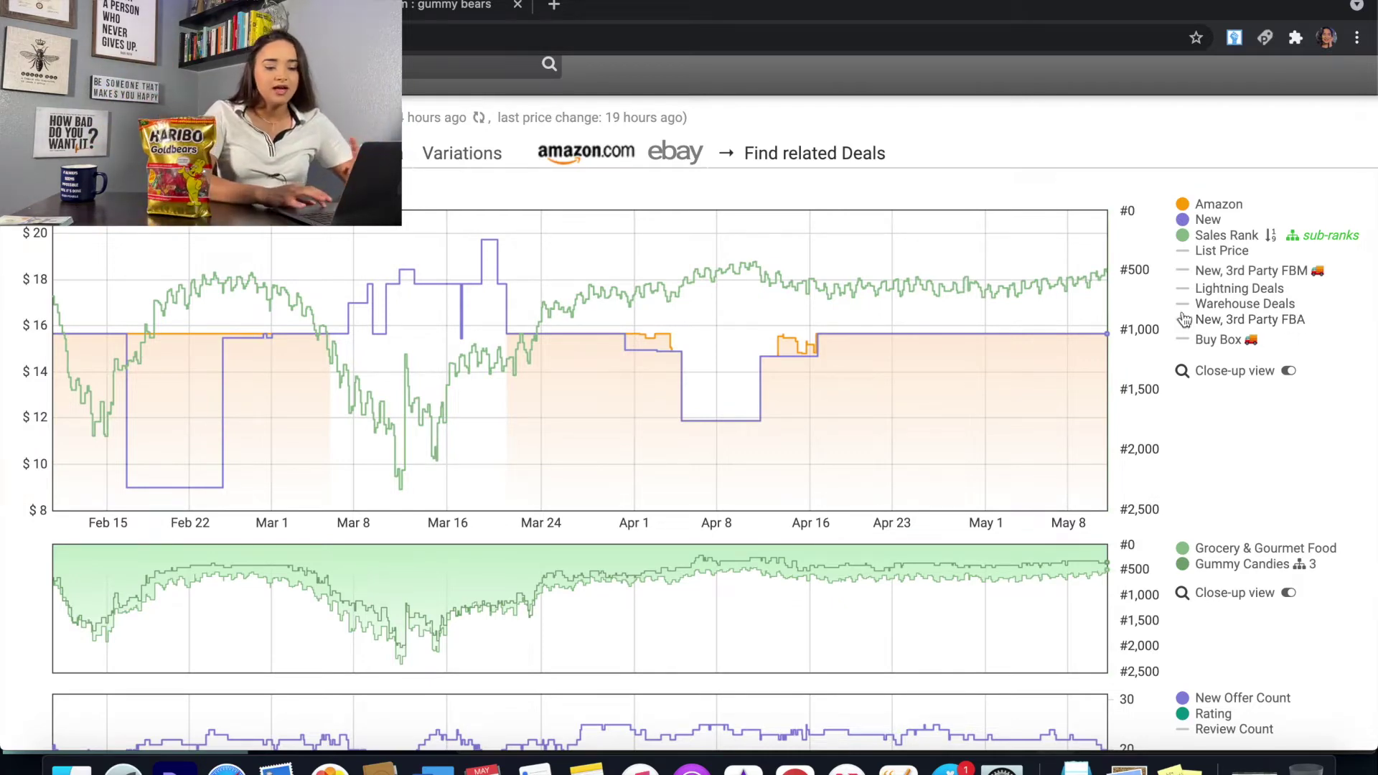
# Step: Add the New, 3rd Party FBM and New, 3rd Party FBA series to the chart and hide Sales Rank and New
pyautogui.click(1184, 276)
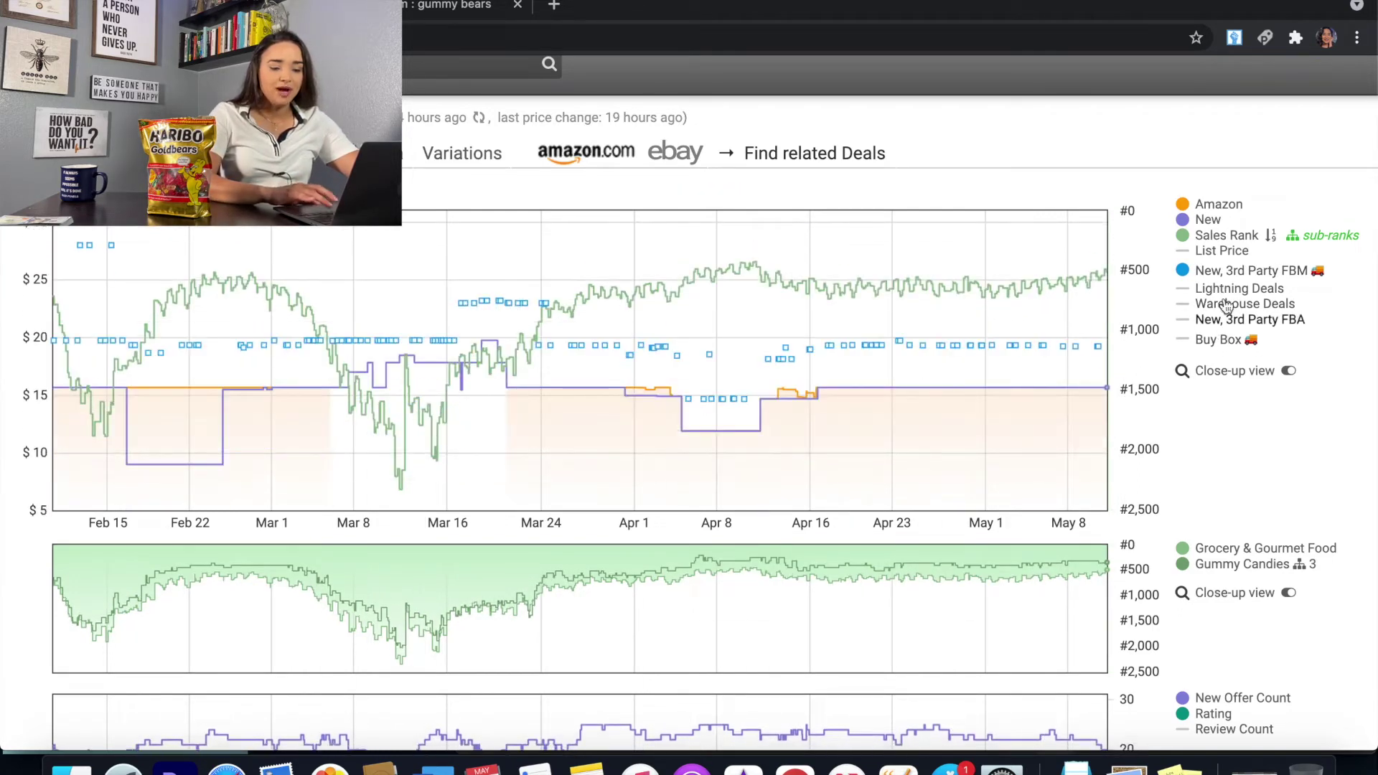
pyautogui.click(1191, 322)
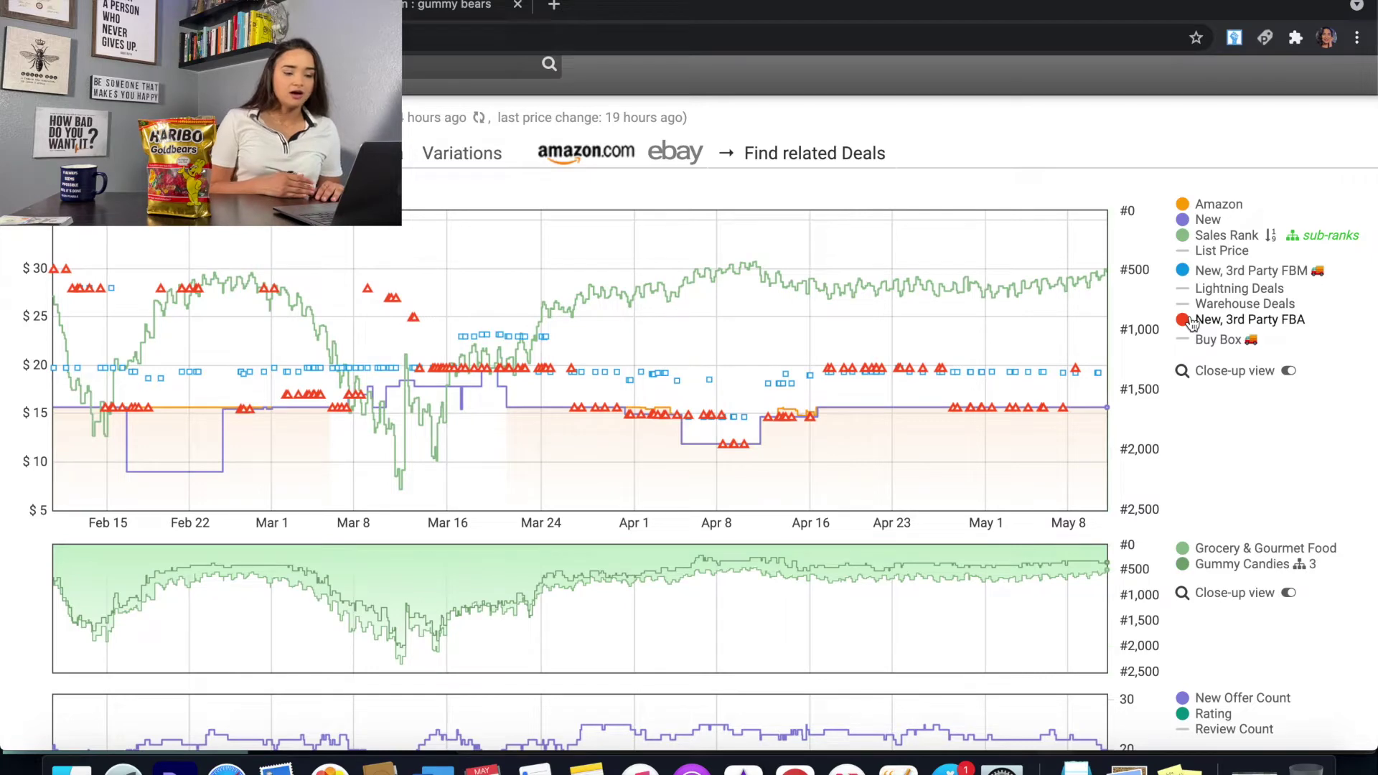
pyautogui.click(1187, 236)
pyautogui.click(1185, 220)
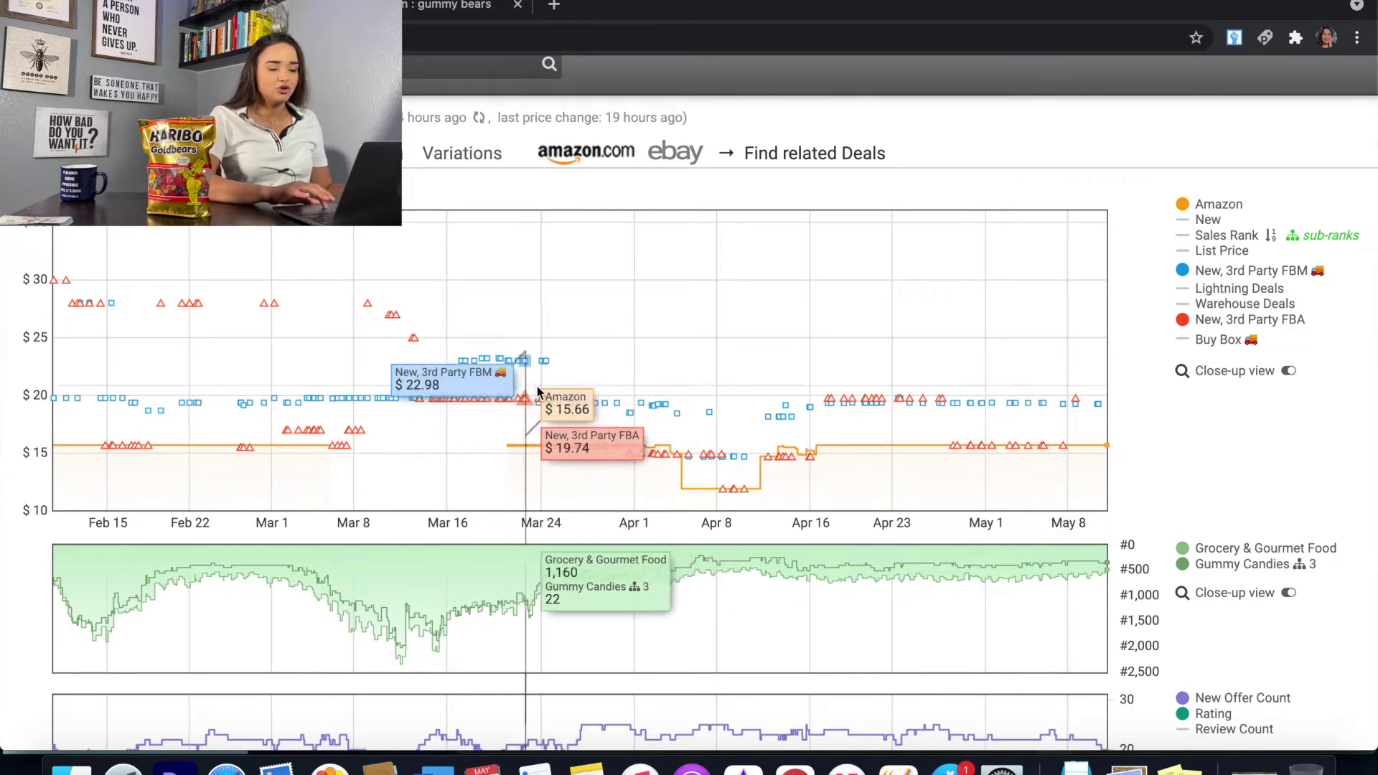
pyautogui.hscroll(2, 840, 467)
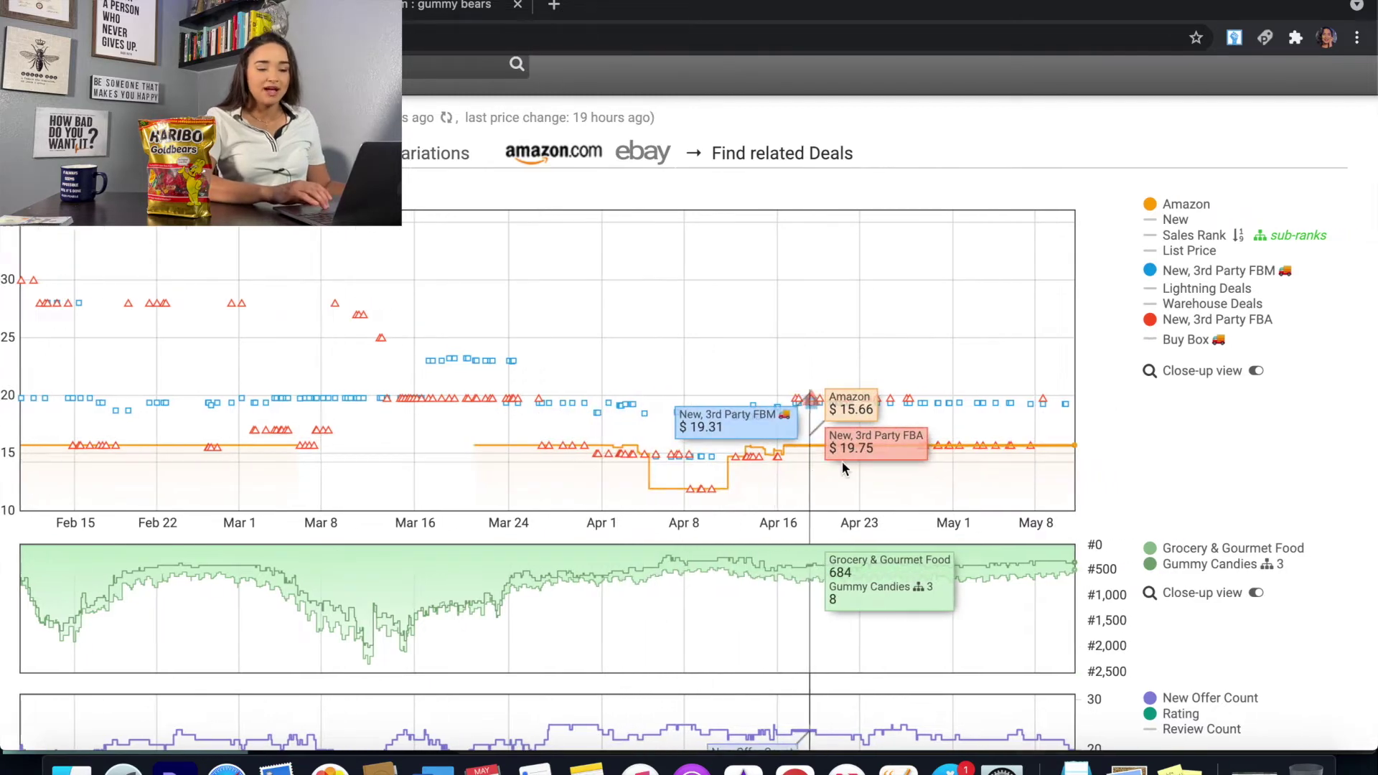
# Step: Show the Sales Rank and Buy Box series on the price chart and return to the Amazon gummy bears search results
pyautogui.click(1111, 236)
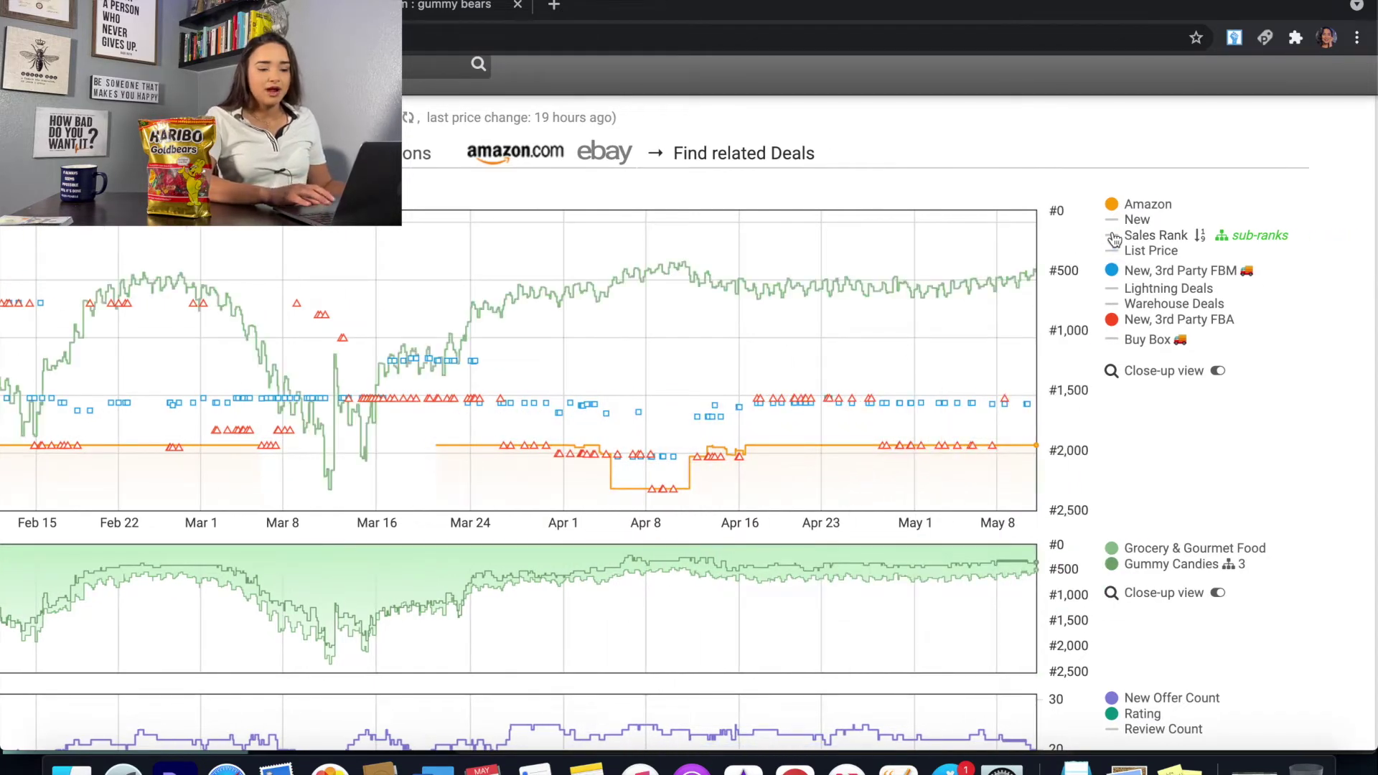
pyautogui.click(1121, 339)
pyautogui.hscroll(-2, 797, 459)
pyautogui.hscroll(-4, 796, 460)
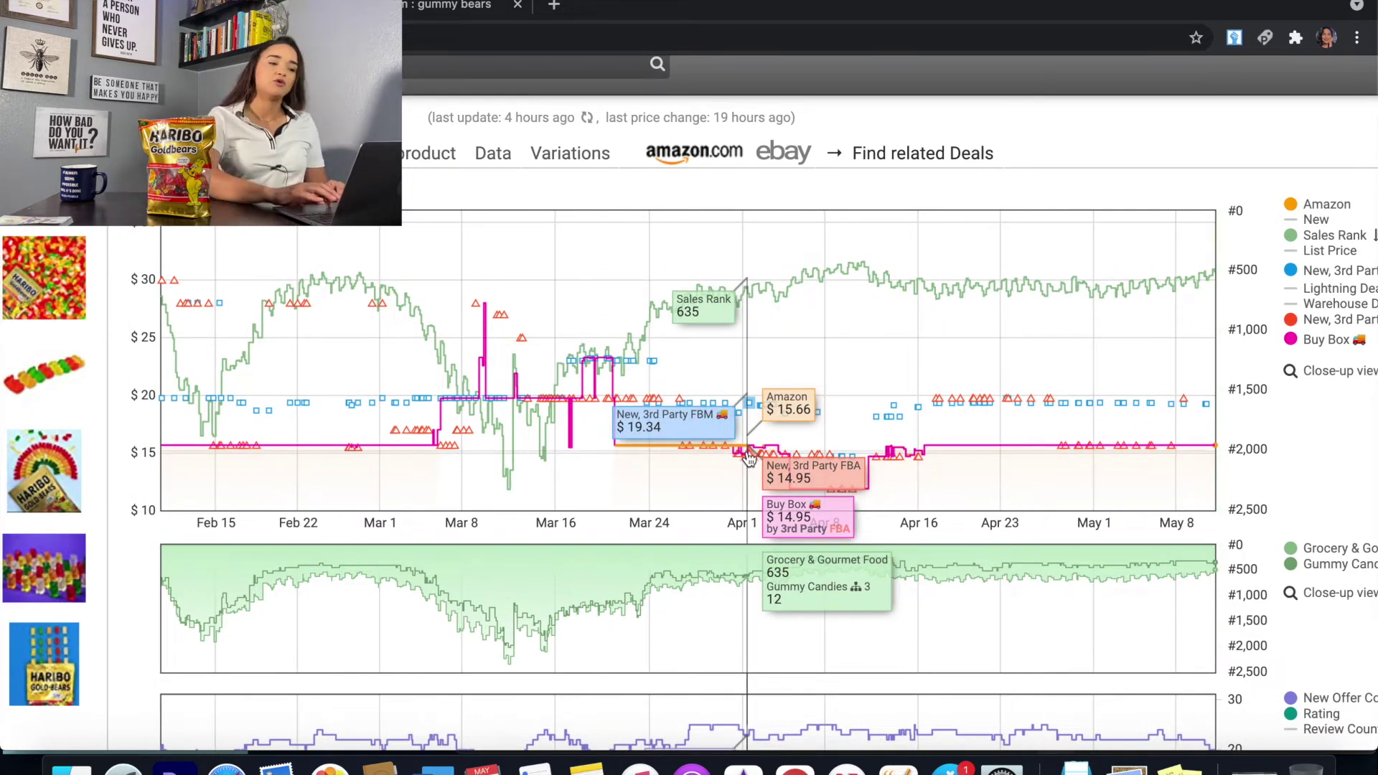
pyautogui.press('super+bracketleft')
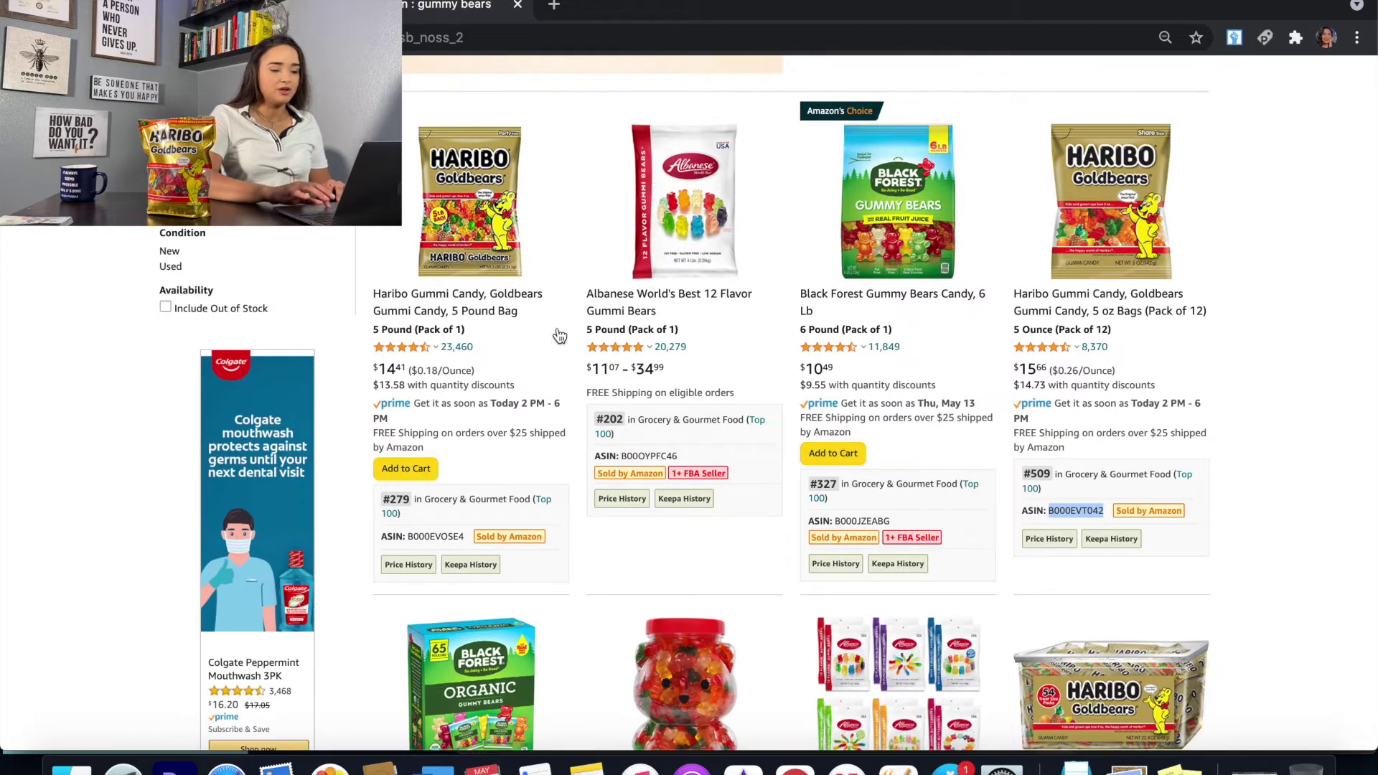
# Step: Open the Amazon listing for the Haribo Goldbears 5 Pound Bag and review its buying options and other sellers
pyautogui.click(489, 323)
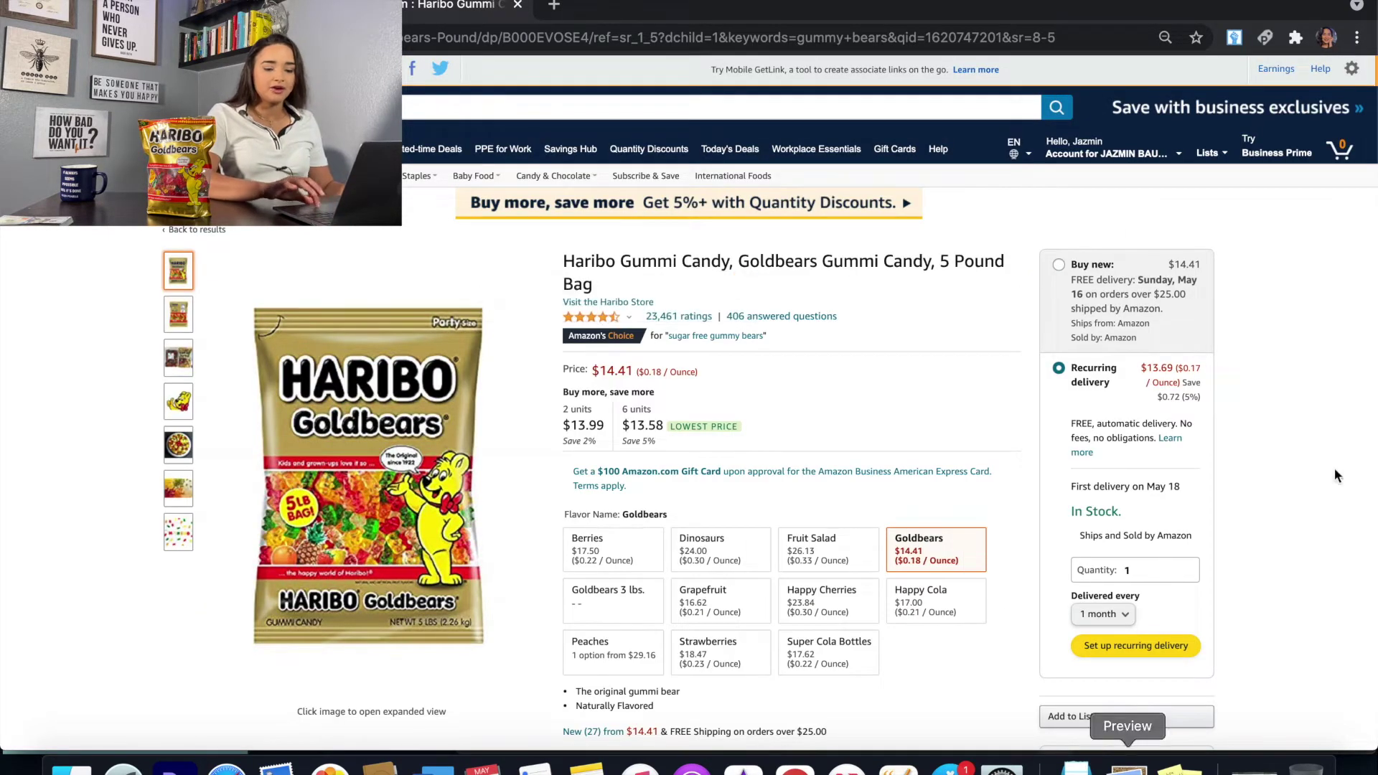
pyautogui.scroll(-3, 1373, 230)
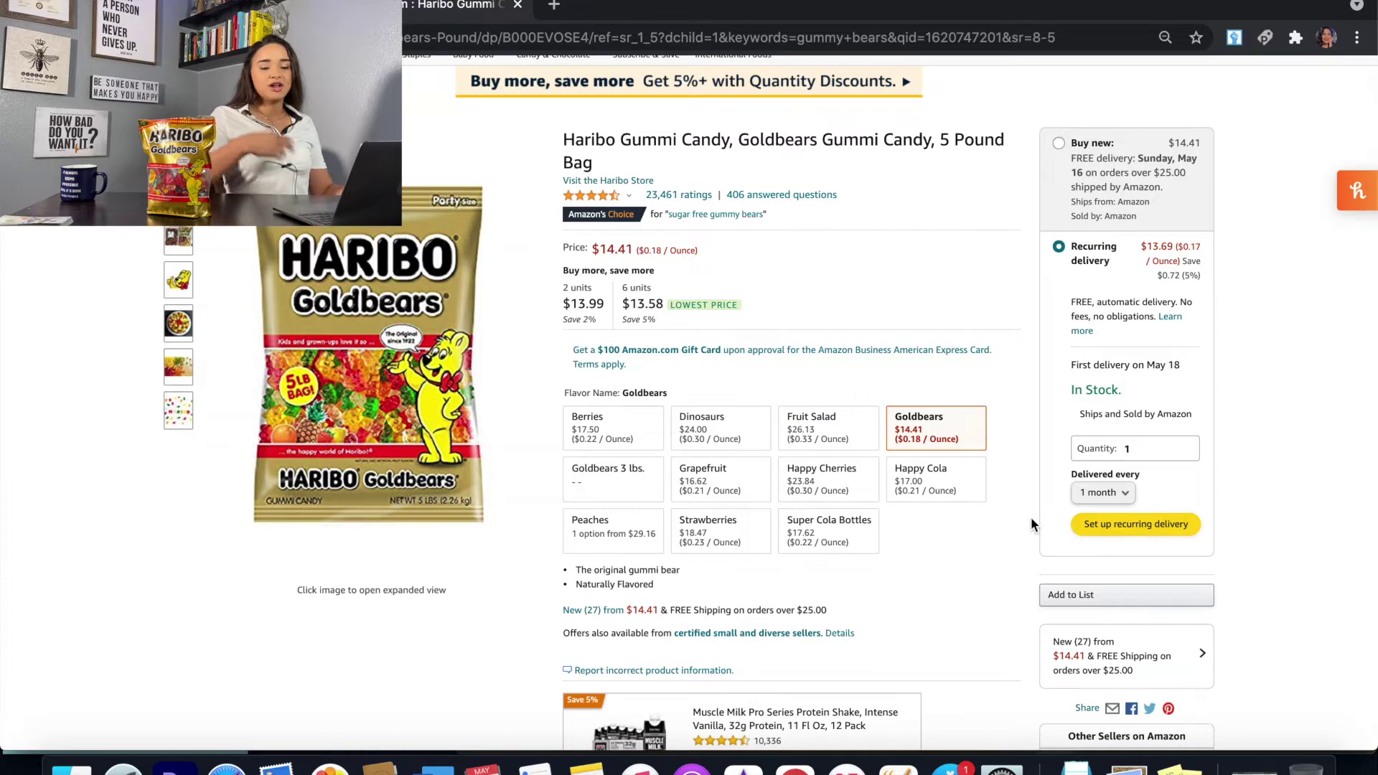
pyautogui.scroll(-3, 1031, 522)
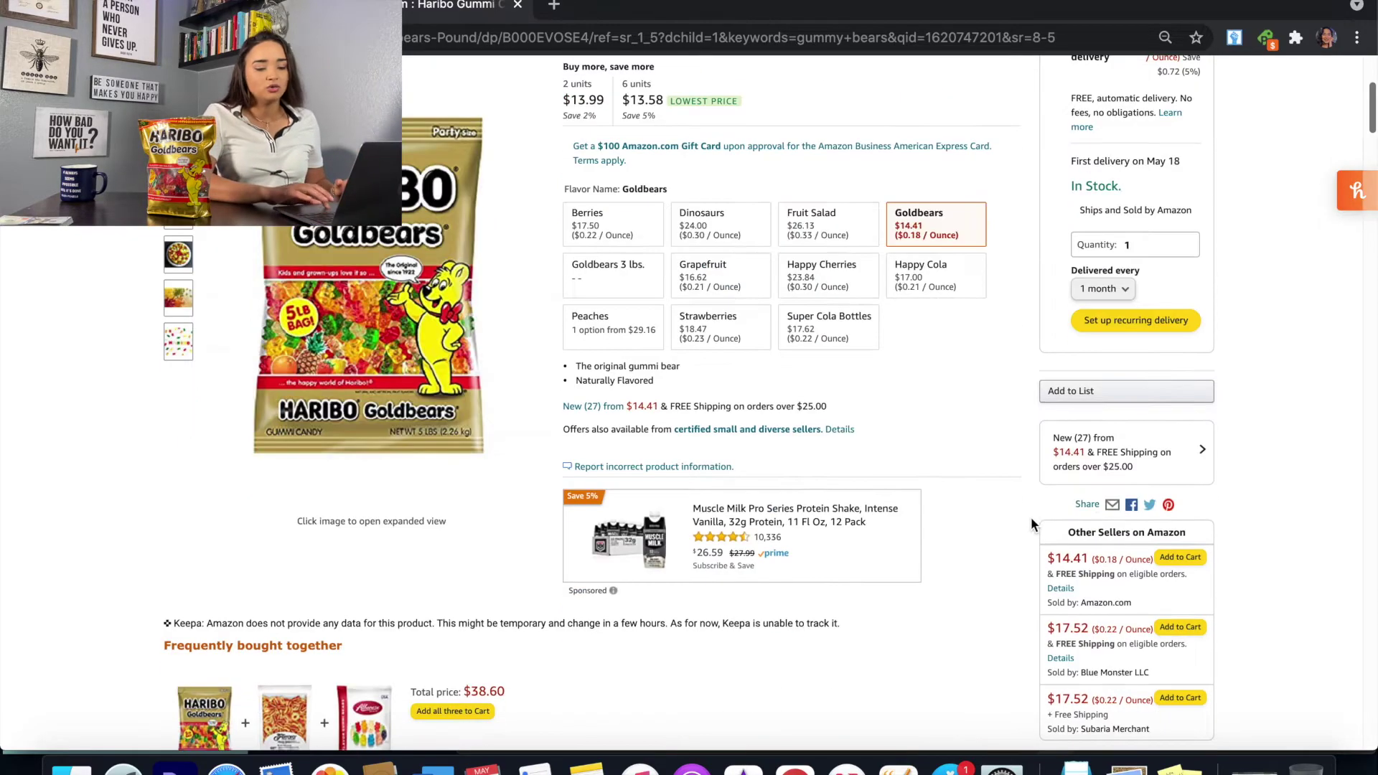
pyautogui.scroll(5, 1114, 440)
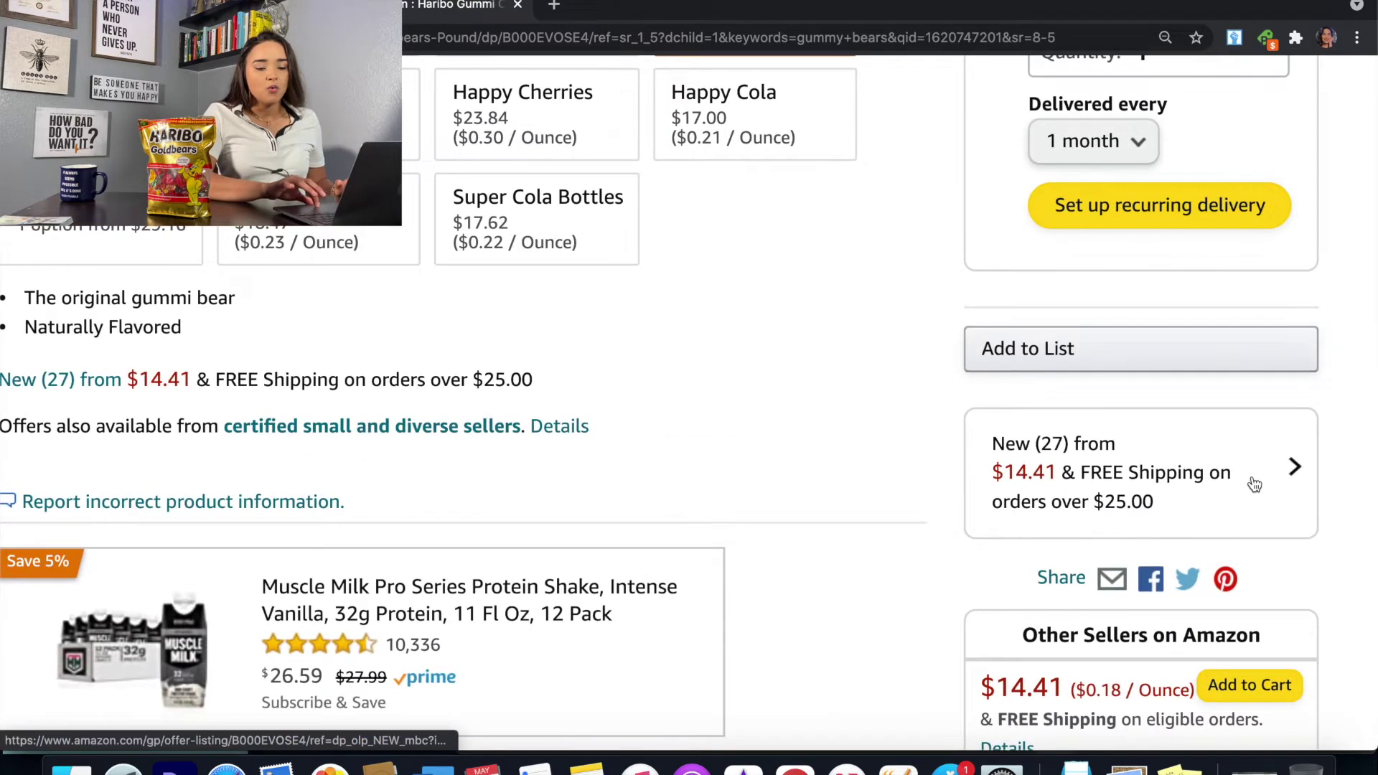
# Step: Browse the full list of new offers for the 5 Pound Bag, close it and return to the listing's main details
pyautogui.click(1282, 477)
pyautogui.scroll(-5, 1178, 428)
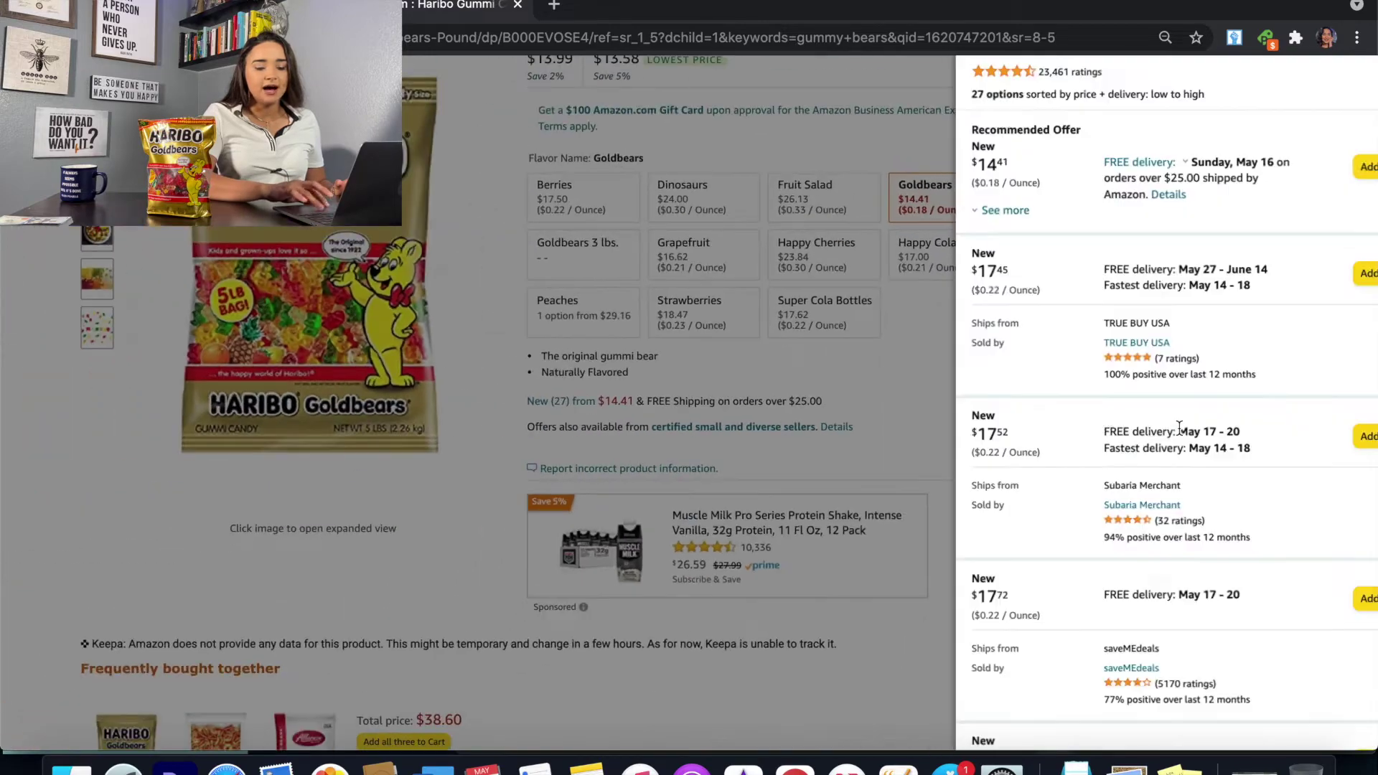
pyautogui.scroll(-10, 1069, 492)
pyautogui.scroll(-4, 1069, 488)
pyautogui.scroll(8, 1069, 487)
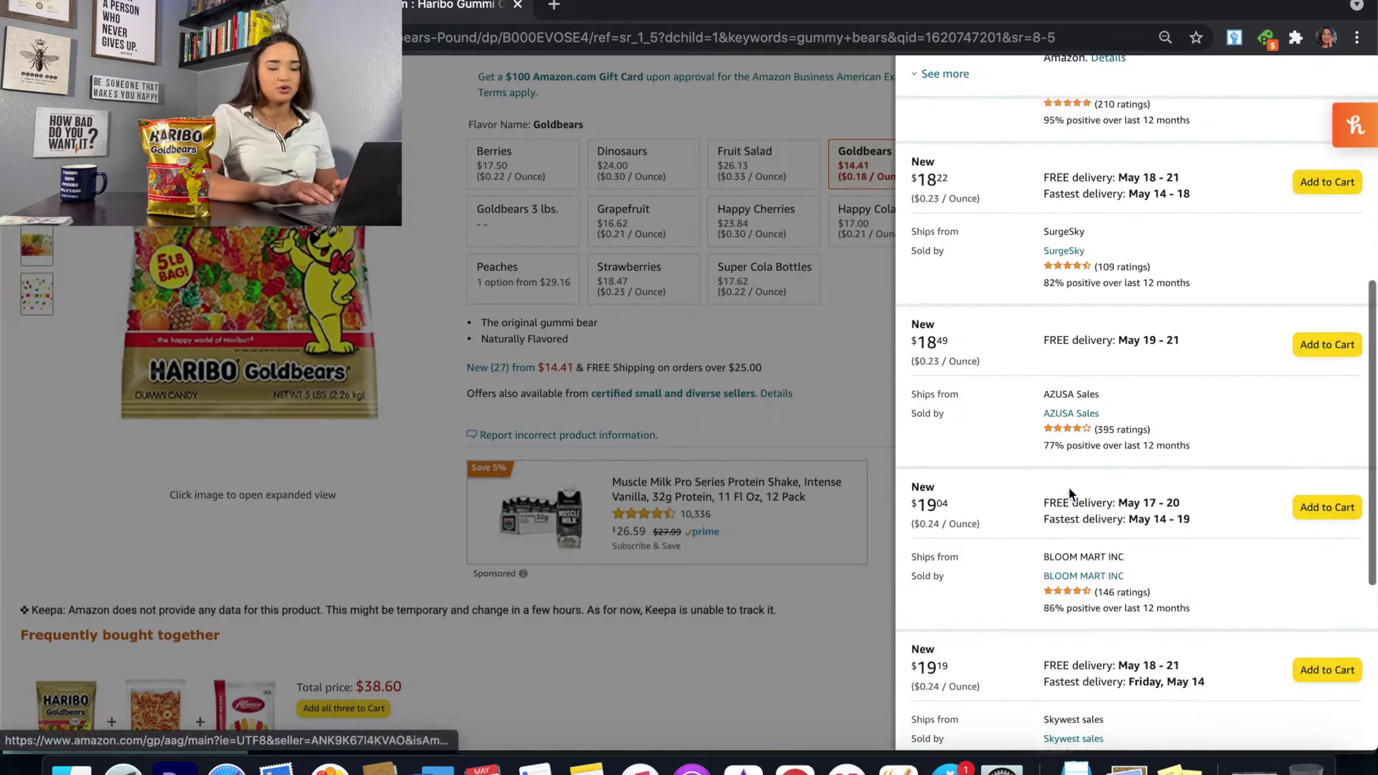
pyautogui.click(876, 71)
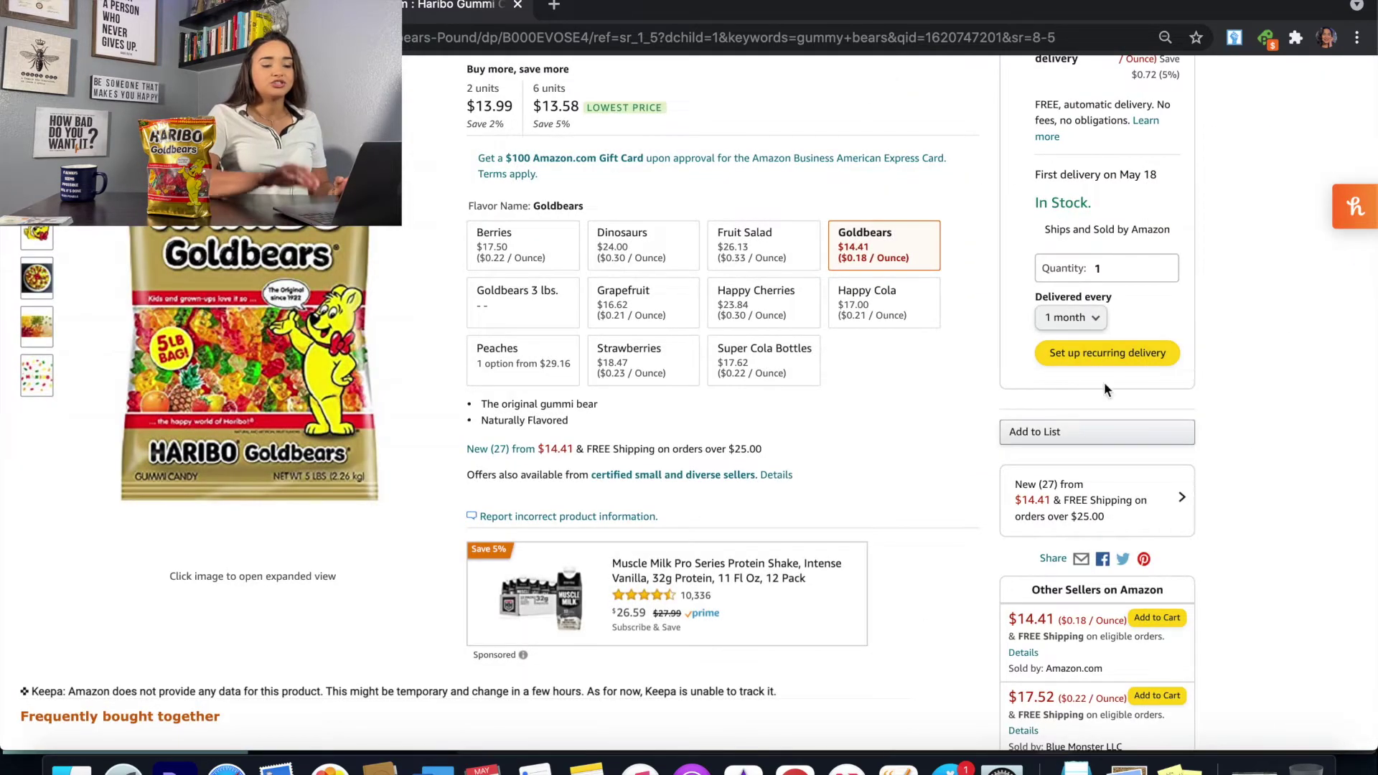
pyautogui.scroll(2, 1122, 411)
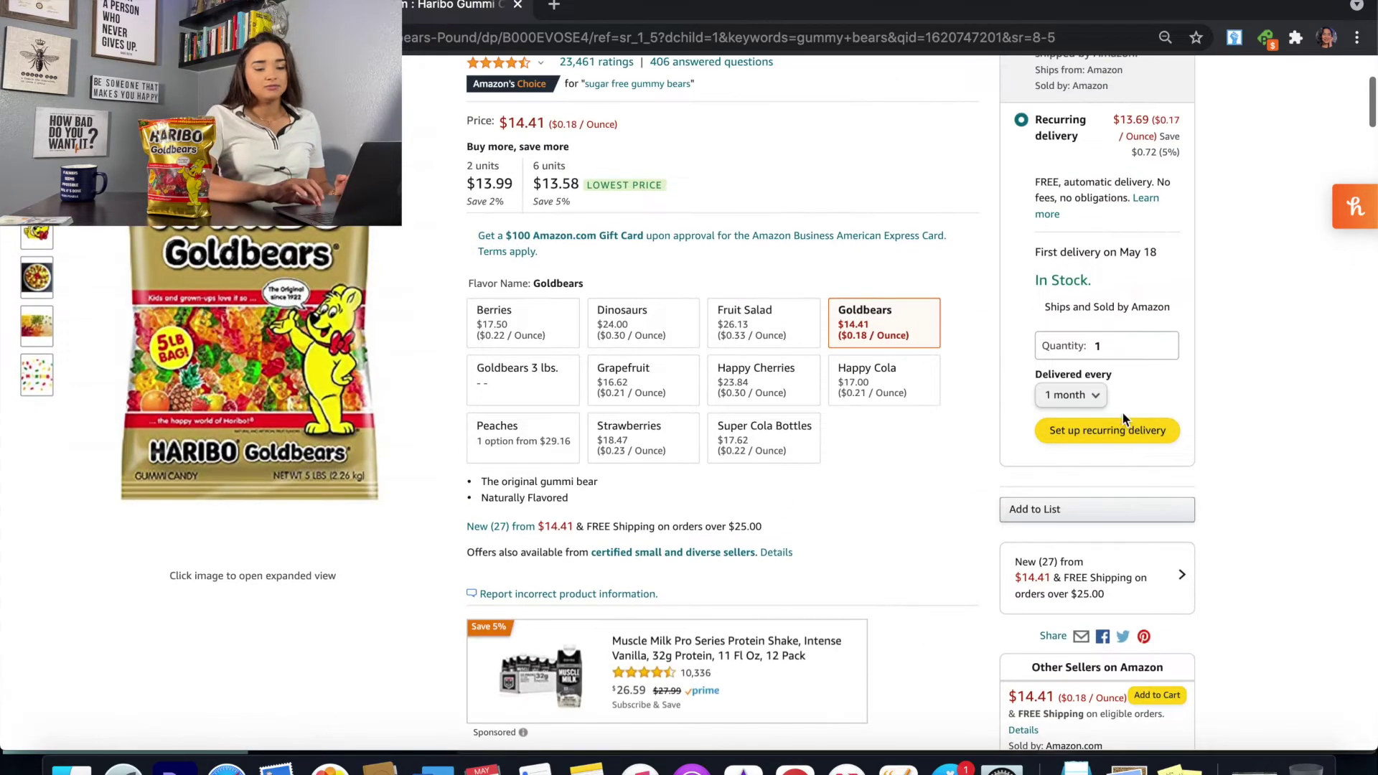
pyautogui.scroll(6, 1011, 415)
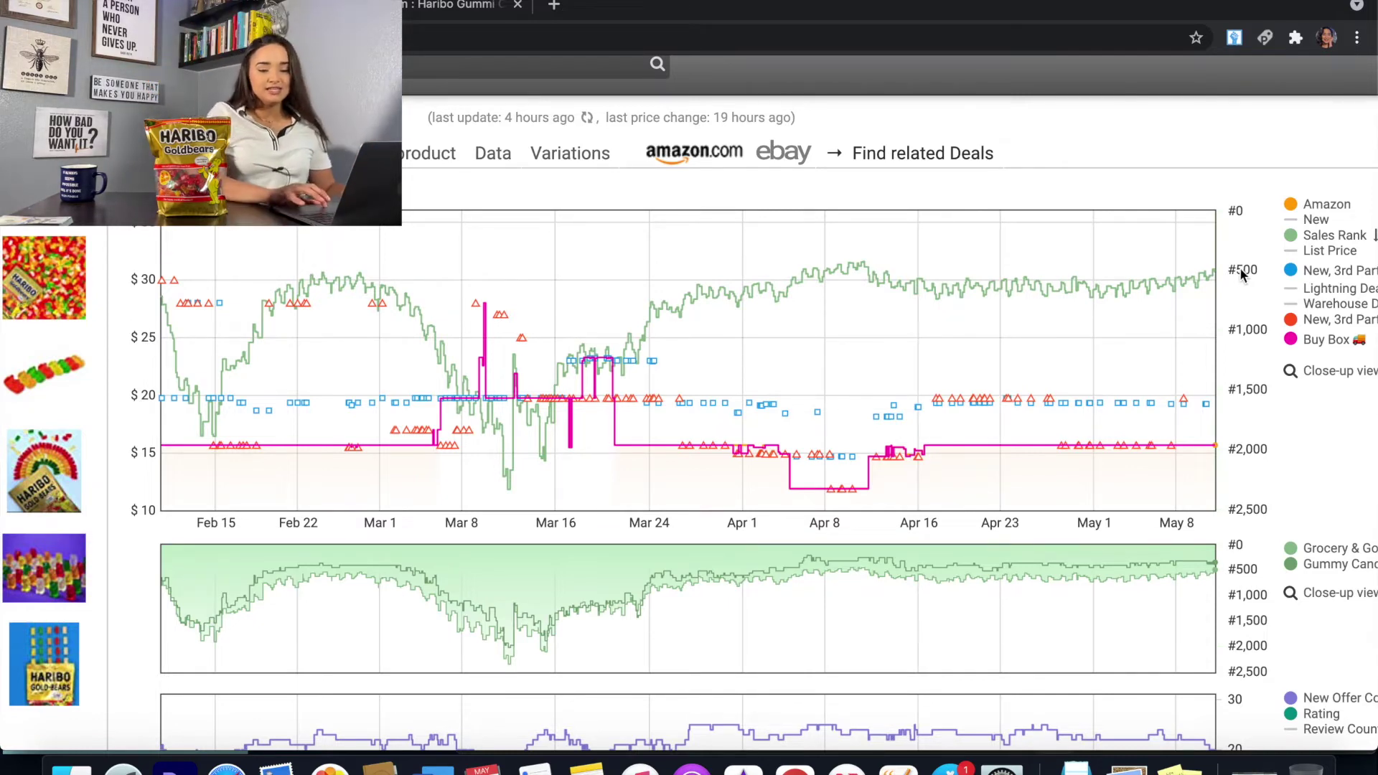
# Step: Hide the New, 3rd Party FBA series on Keepa's main price chart and show it again
pyautogui.hscroll(5, 1148, 315)
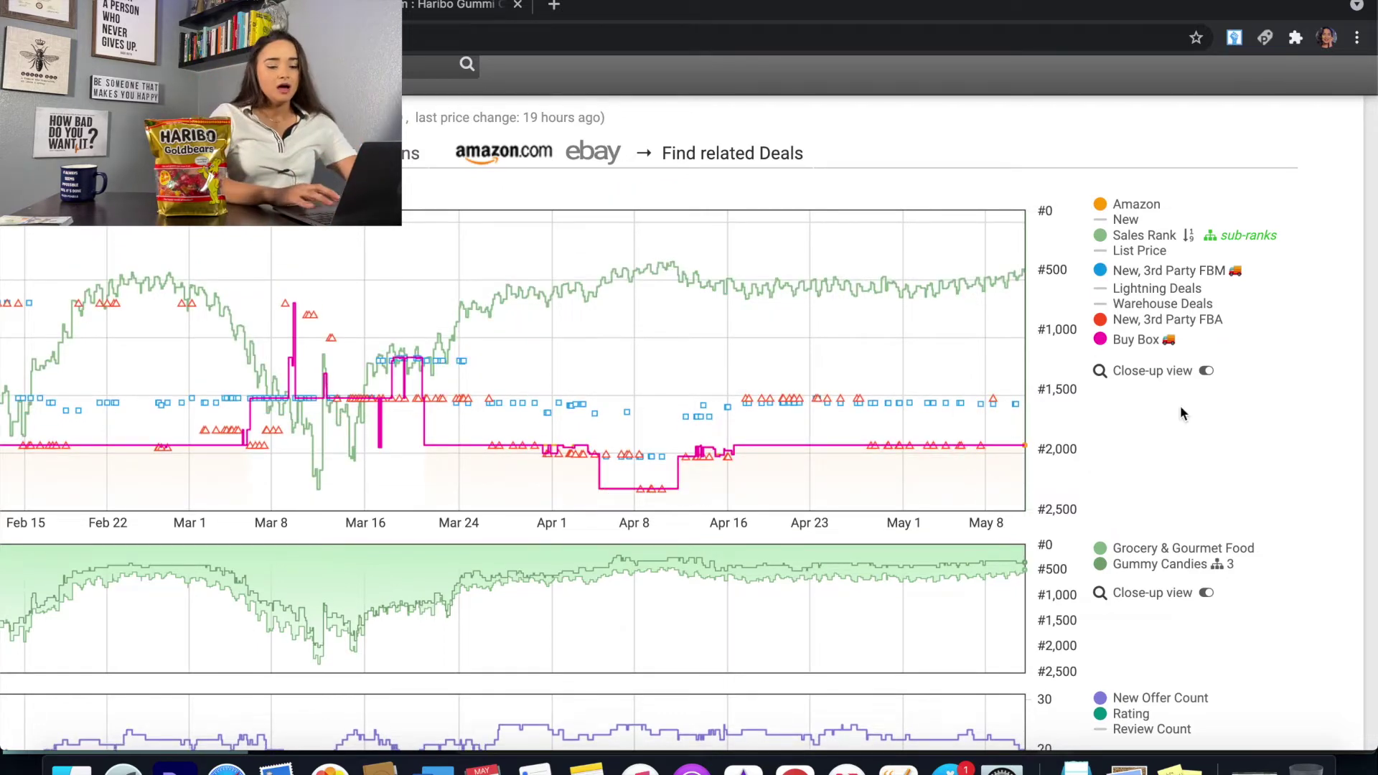
pyautogui.click(1132, 324)
pyautogui.click(1132, 324)
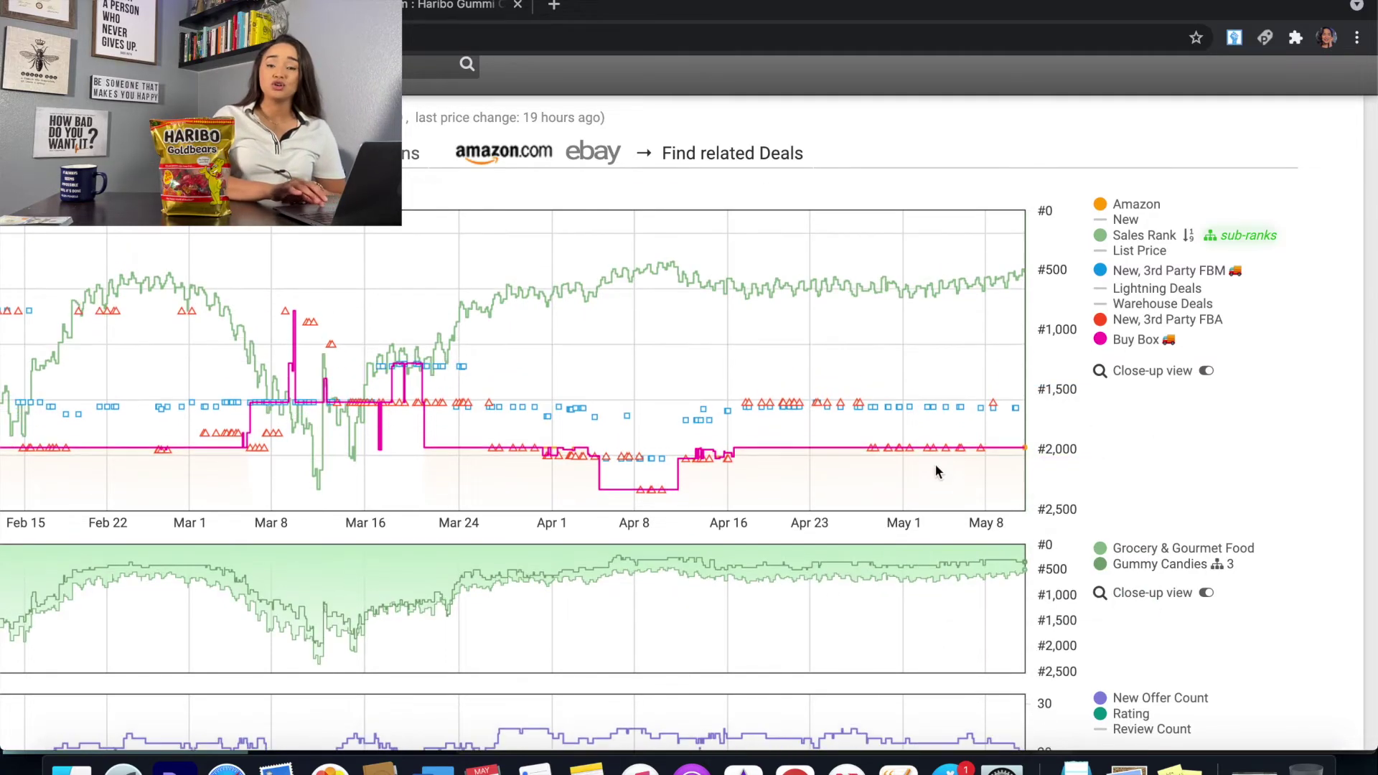
# Step: Hide the Gummy Candies rank on the sales rank chart to isolate Grocery & Gourmet Food, and show it again
pyautogui.scroll(-5, 1167, 610)
pyautogui.hscroll(-3, 1168, 612)
pyautogui.scroll(1, 1168, 611)
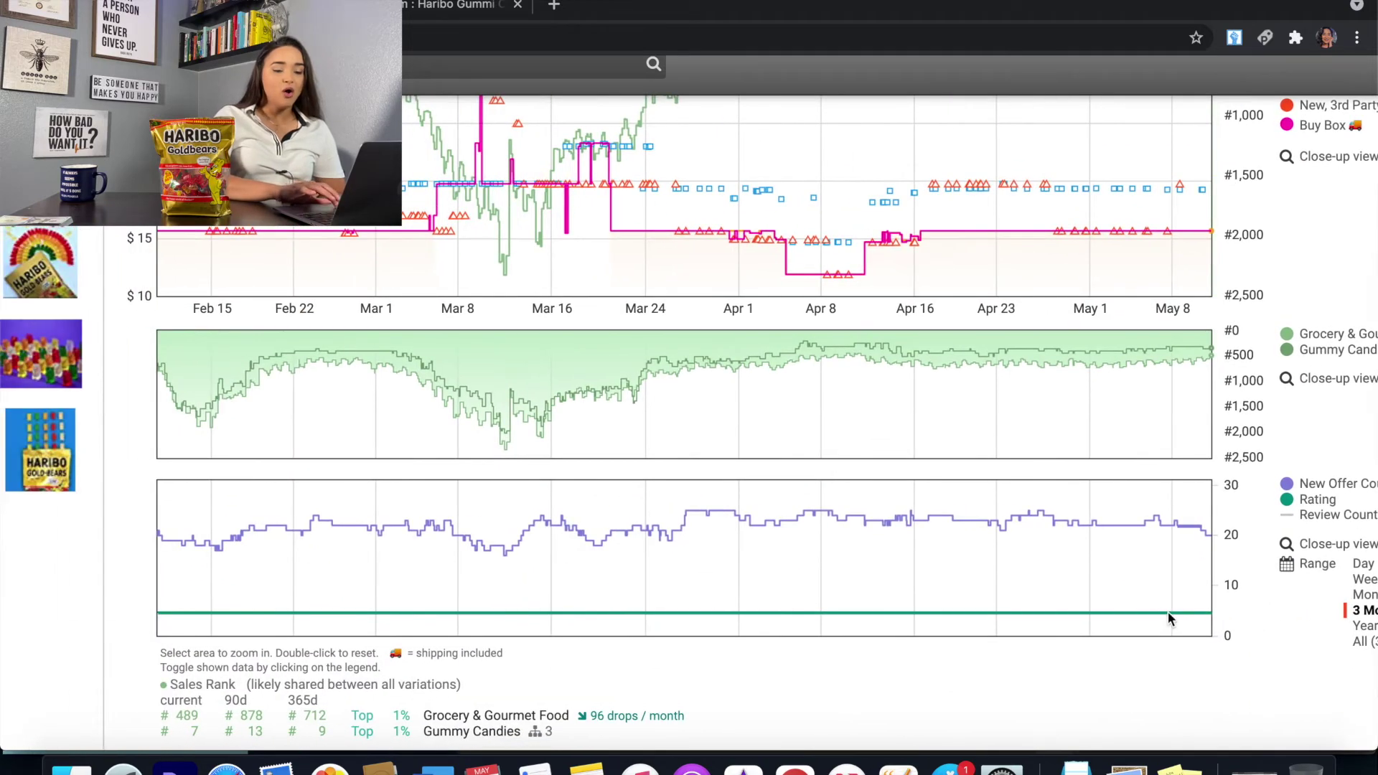
pyautogui.hscroll(3, 1220, 458)
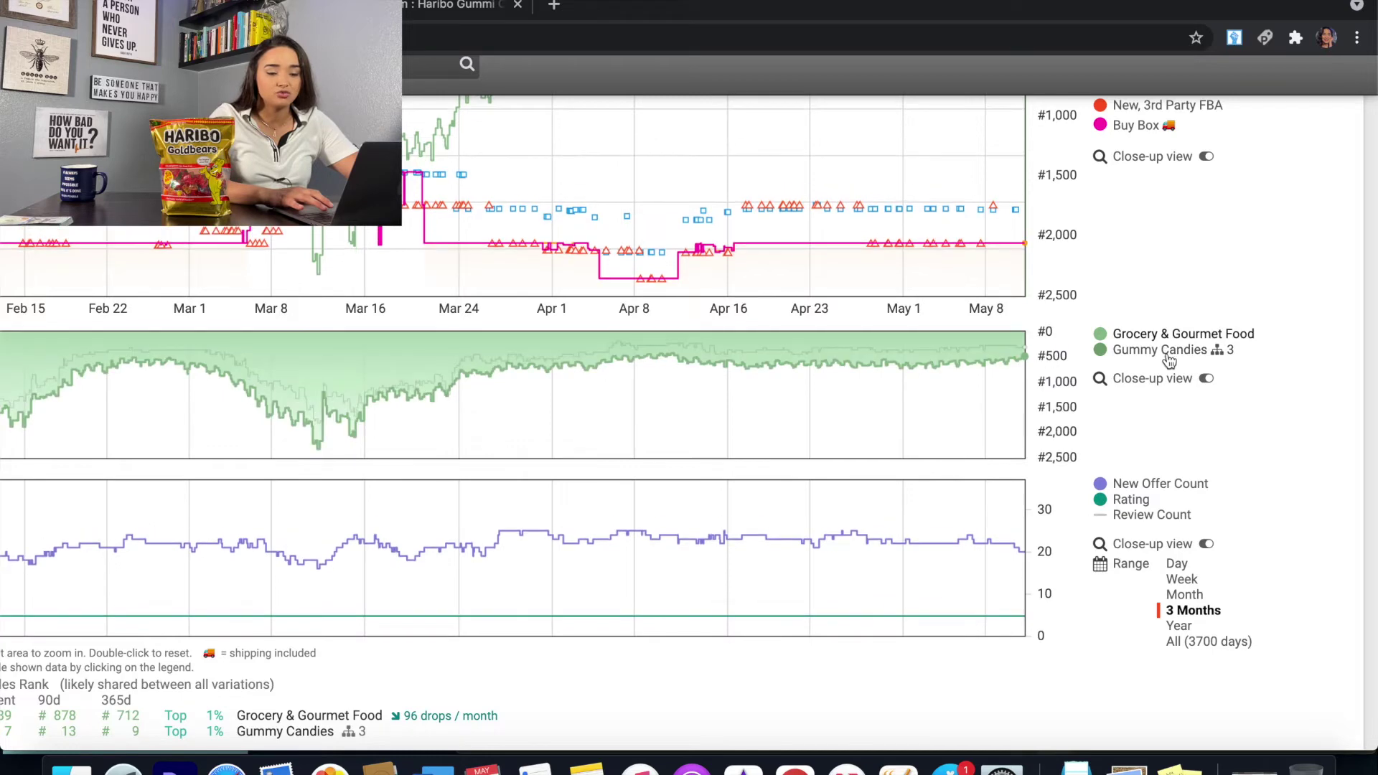
pyautogui.click(1105, 354)
pyautogui.hscroll(-2, 1036, 367)
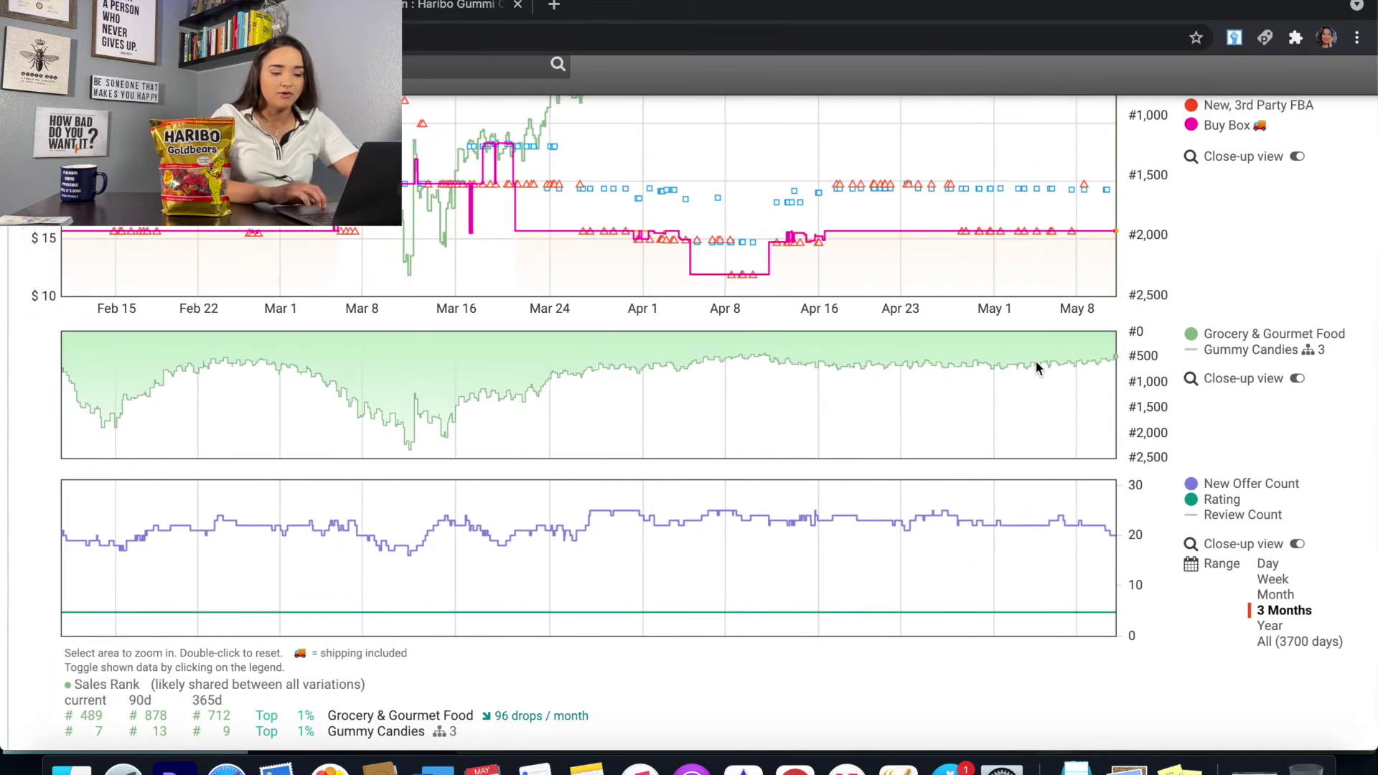
pyautogui.hscroll(-4, 1037, 367)
pyautogui.scroll(3, 1026, 355)
pyautogui.scroll(-3, 1042, 501)
pyautogui.click(1281, 358)
pyautogui.hscroll(4, 1248, 369)
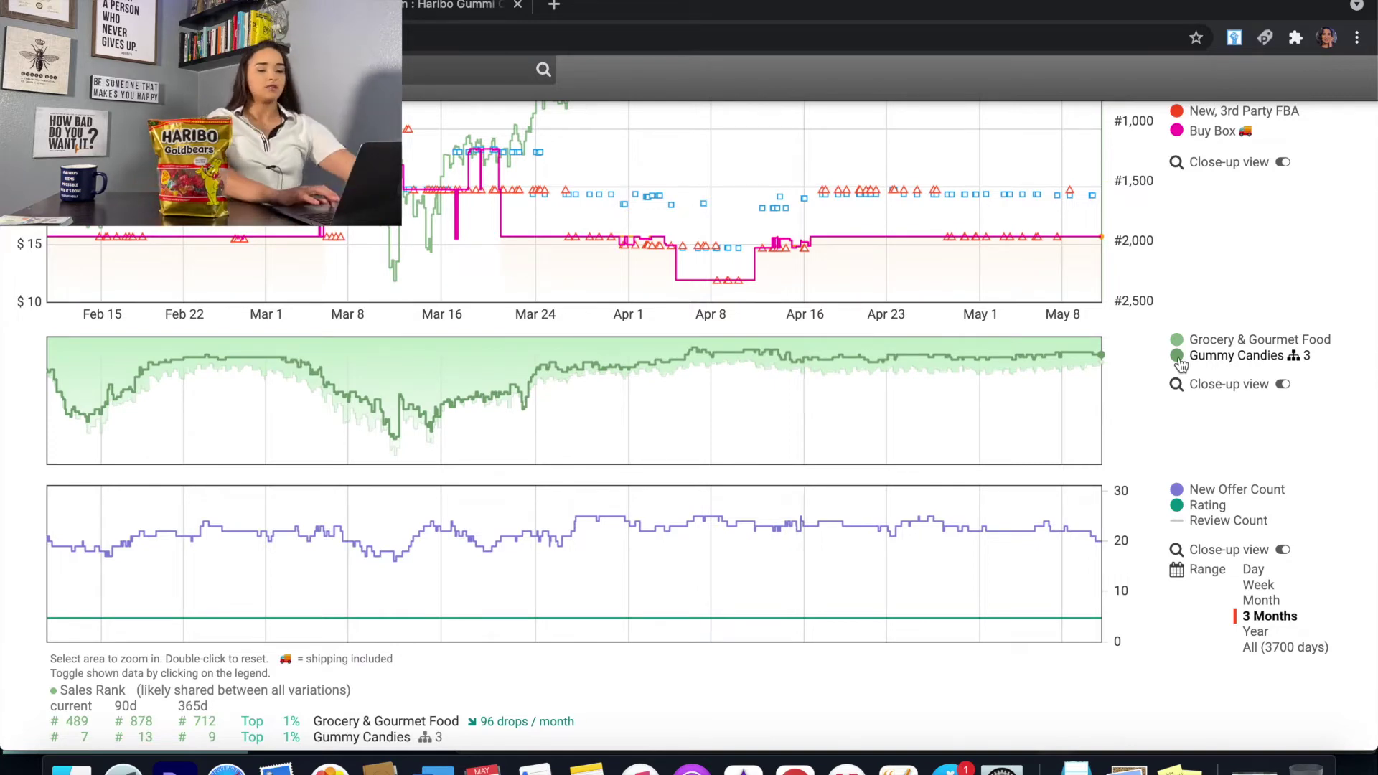
# Step: Examine how price, sales rank, new offer count and rating move together over the three-month charts
pyautogui.scroll(3, 887, 565)
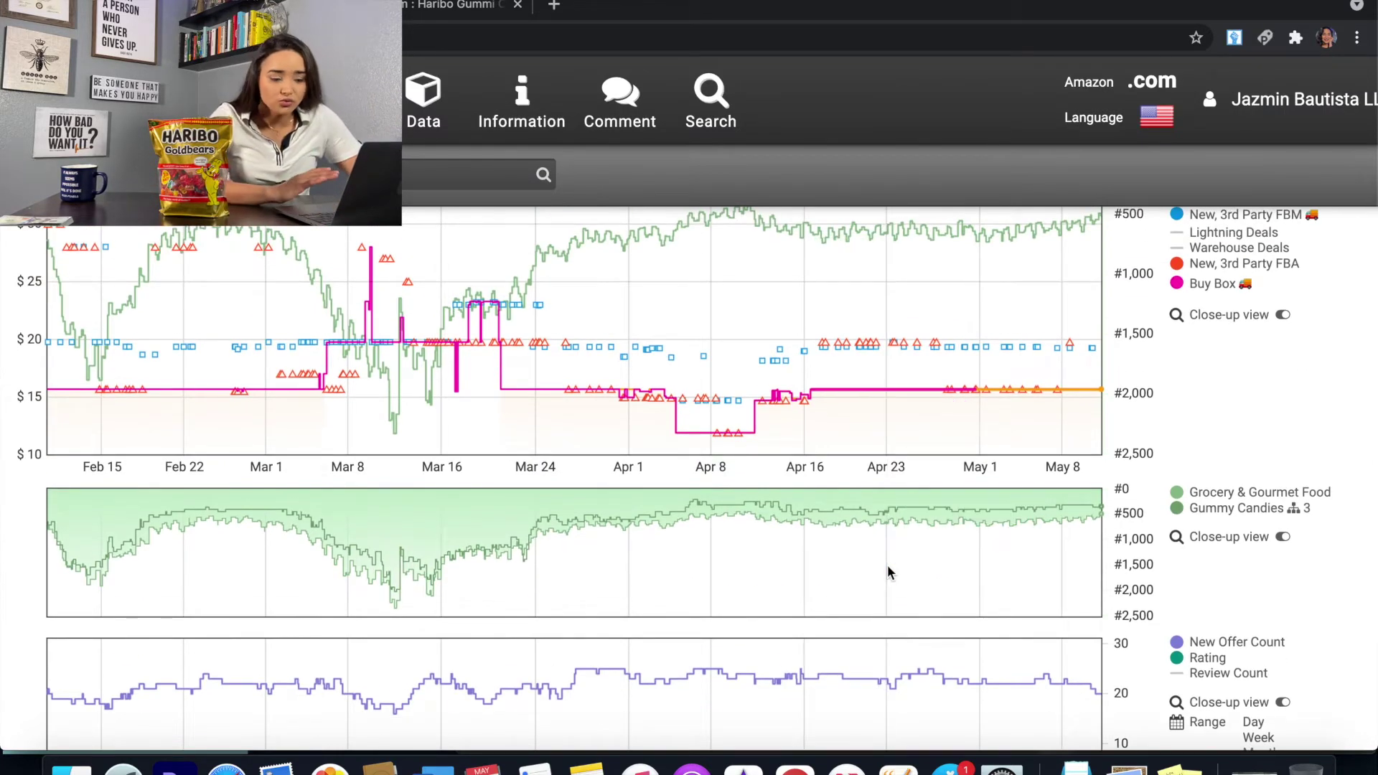
pyautogui.scroll(-3, 976, 556)
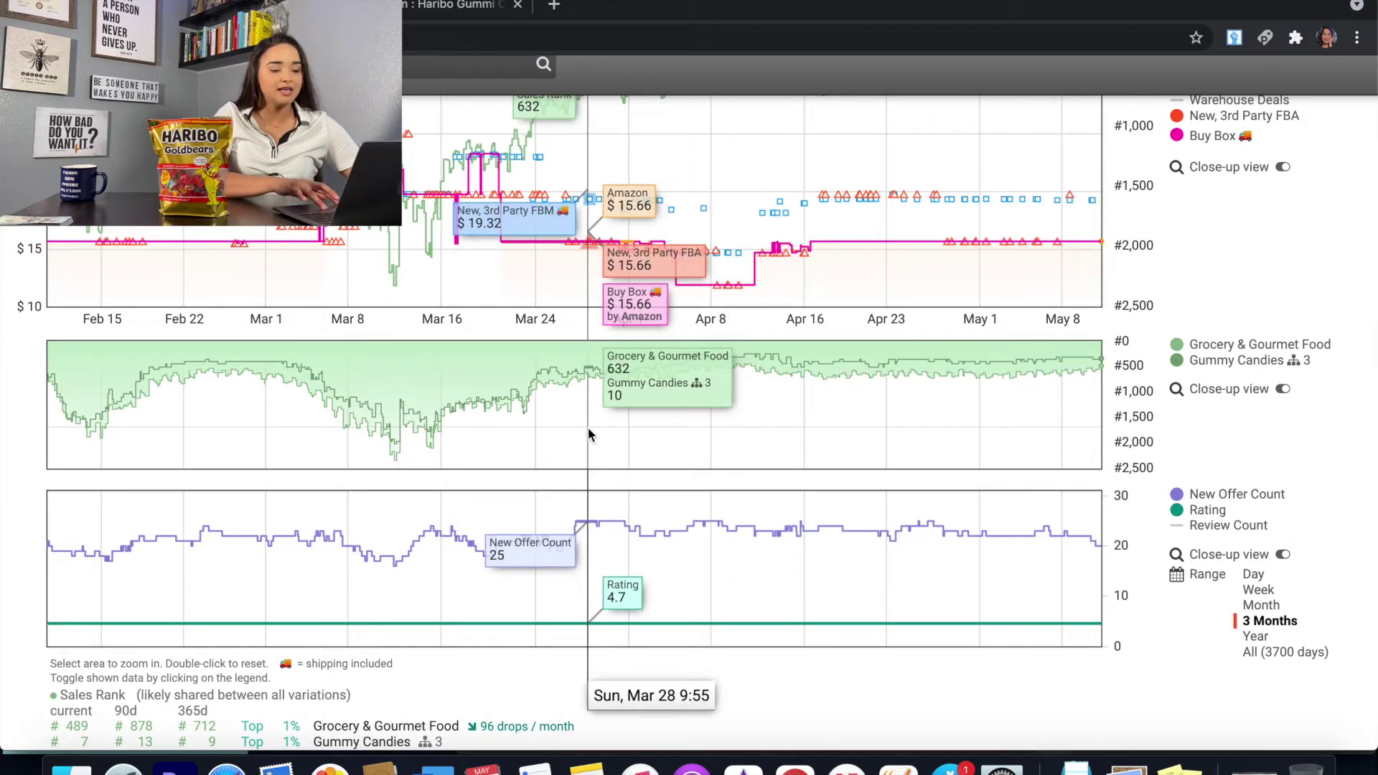
pyautogui.scroll(5, 588, 428)
pyautogui.scroll(-5, 514, 457)
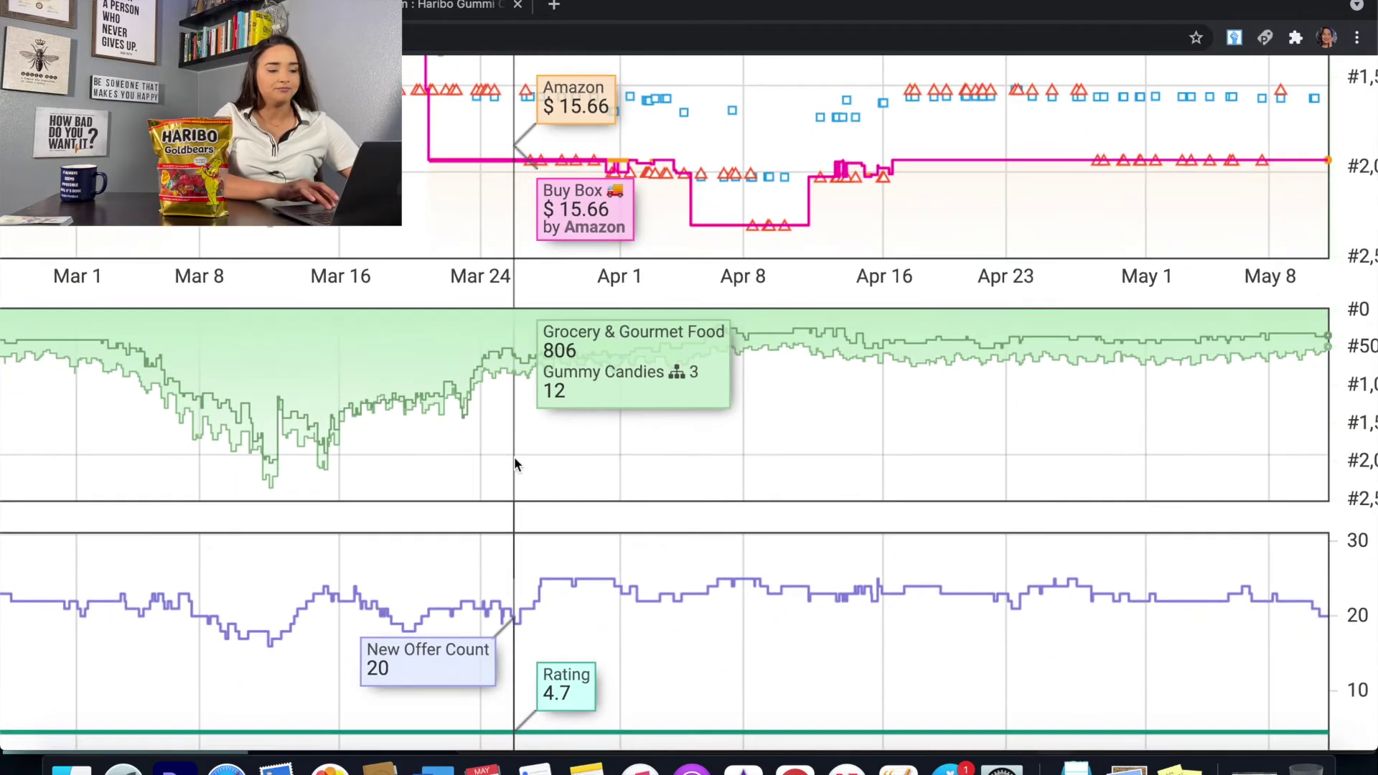
pyautogui.scroll(-1, 514, 456)
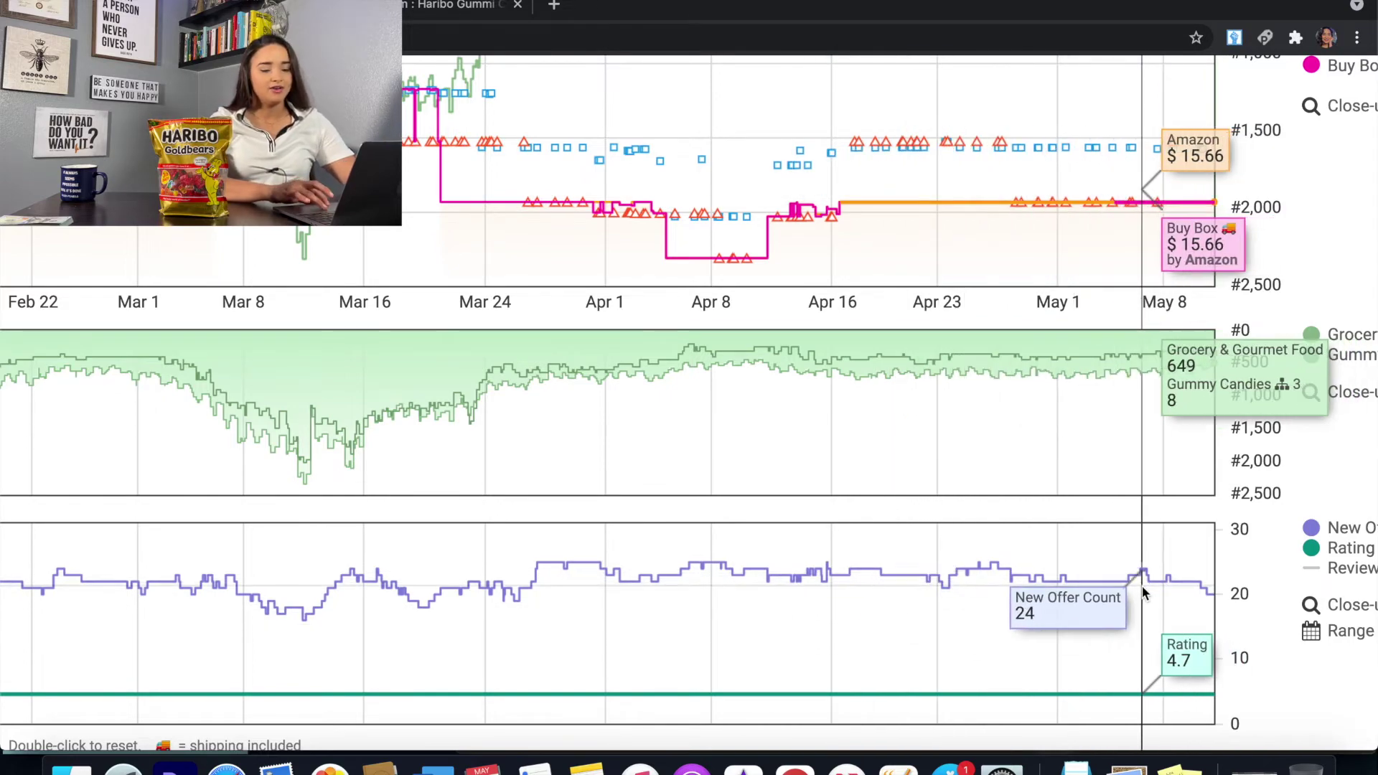
pyautogui.press('super+minus')
pyautogui.press('super+minus')
pyautogui.press('super+minus')
pyautogui.scroll(-3, 1271, 616)
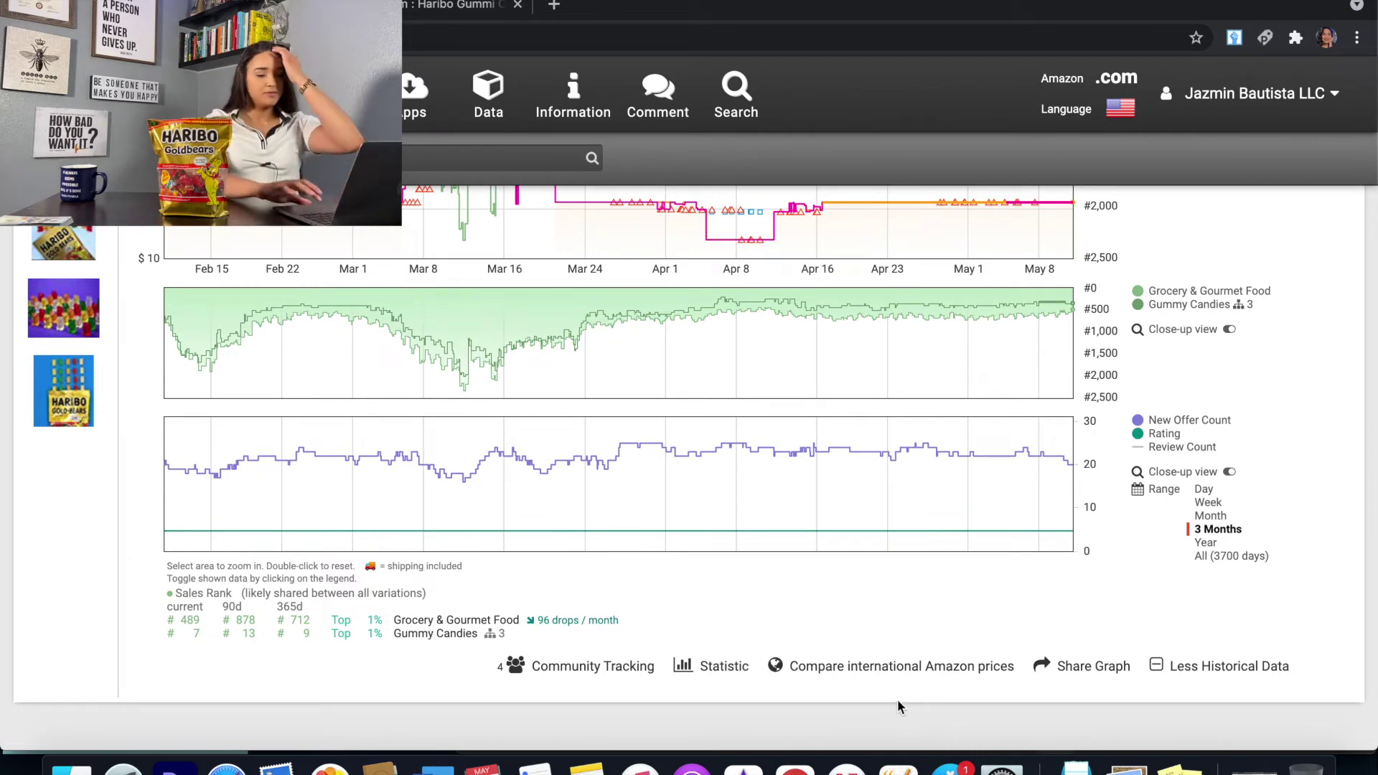
pyautogui.moveTo(711, 667)
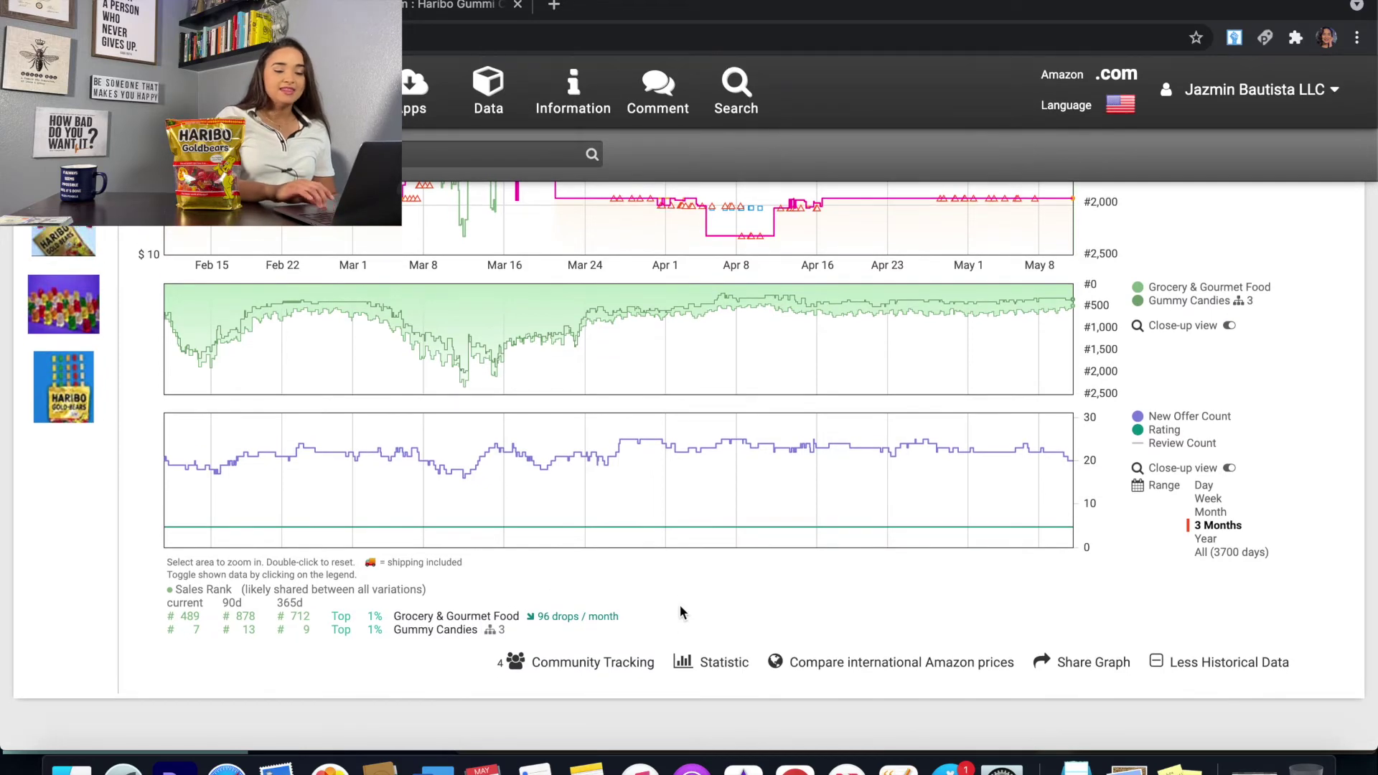
pyautogui.scroll(5, 679, 605)
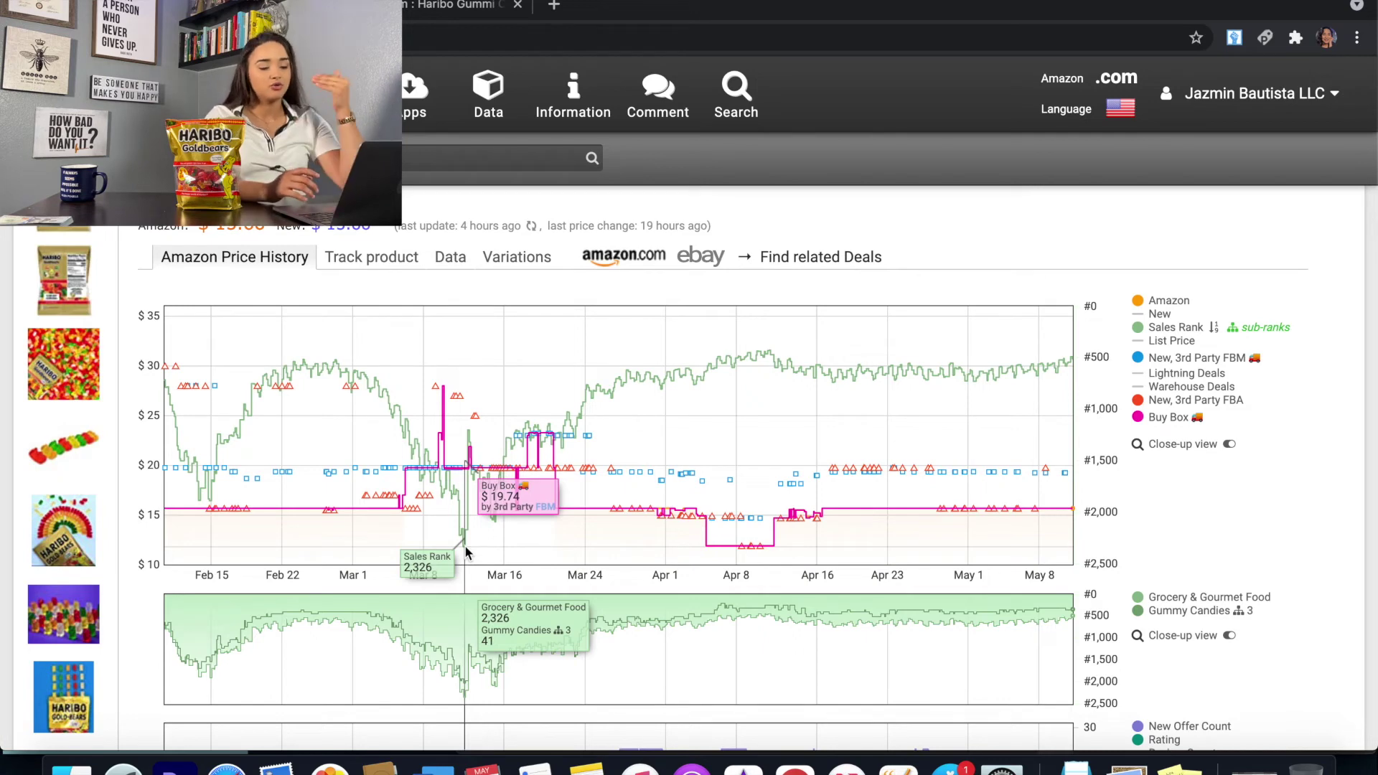
# Step: Open the product's price tracking settings, review the Advanced and Pro tracking modes, and switch back to Basic
pyautogui.click(374, 256)
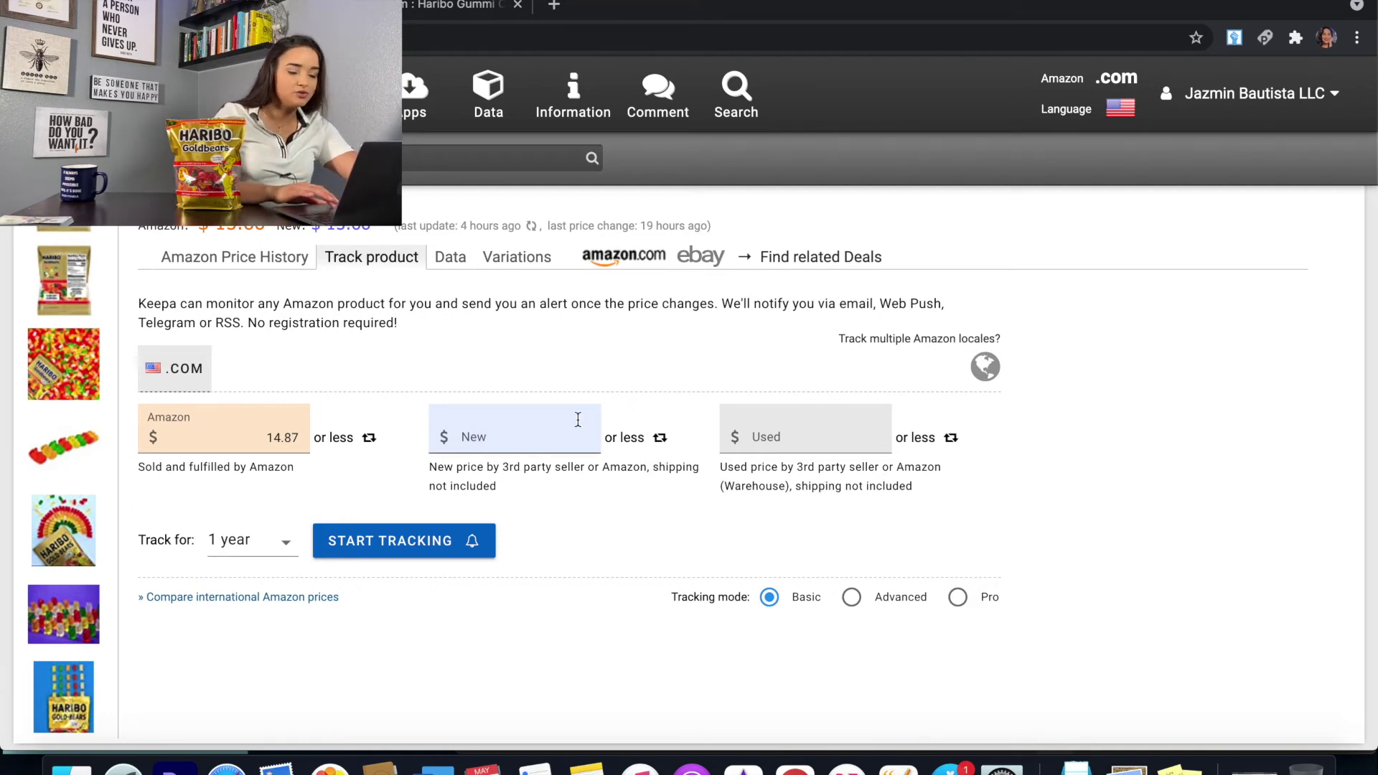
pyautogui.click(870, 605)
pyautogui.scroll(-5, 872, 610)
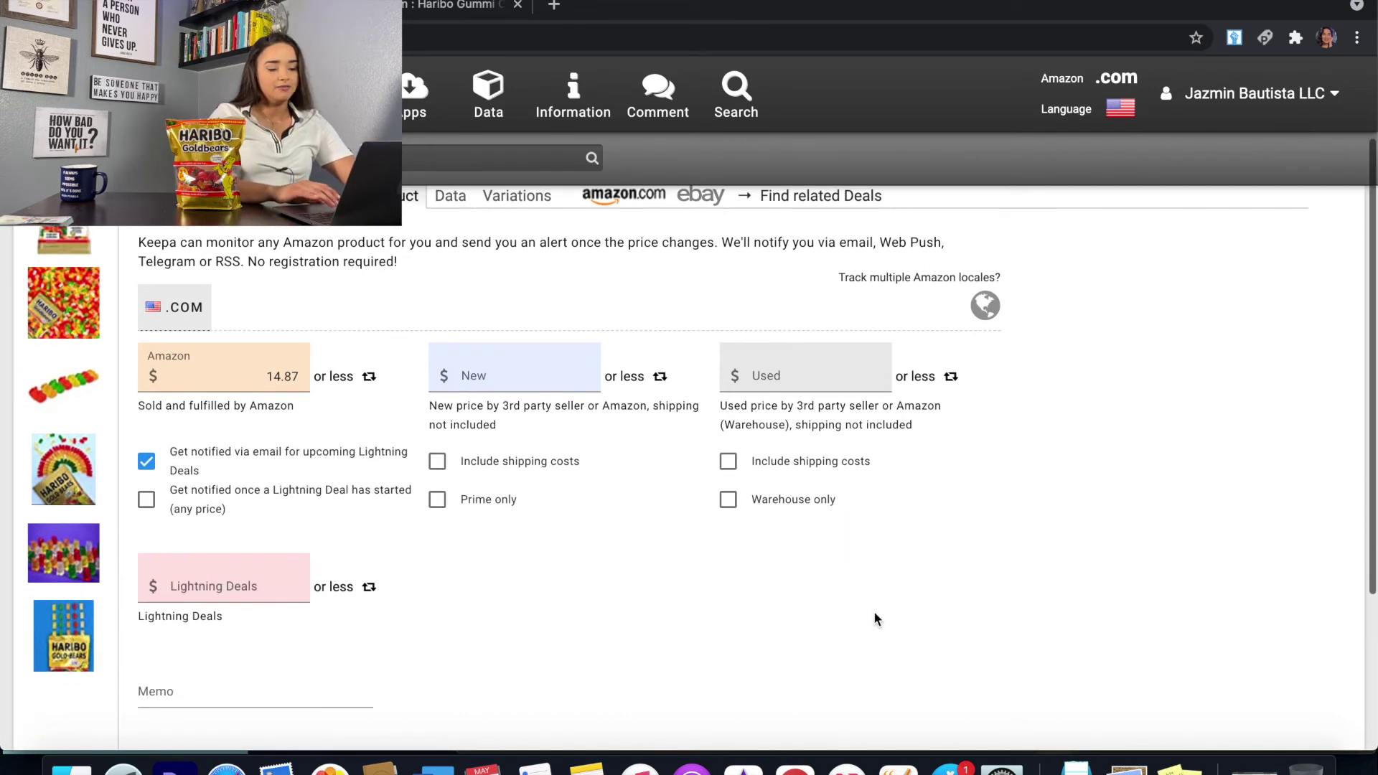
pyautogui.click(960, 664)
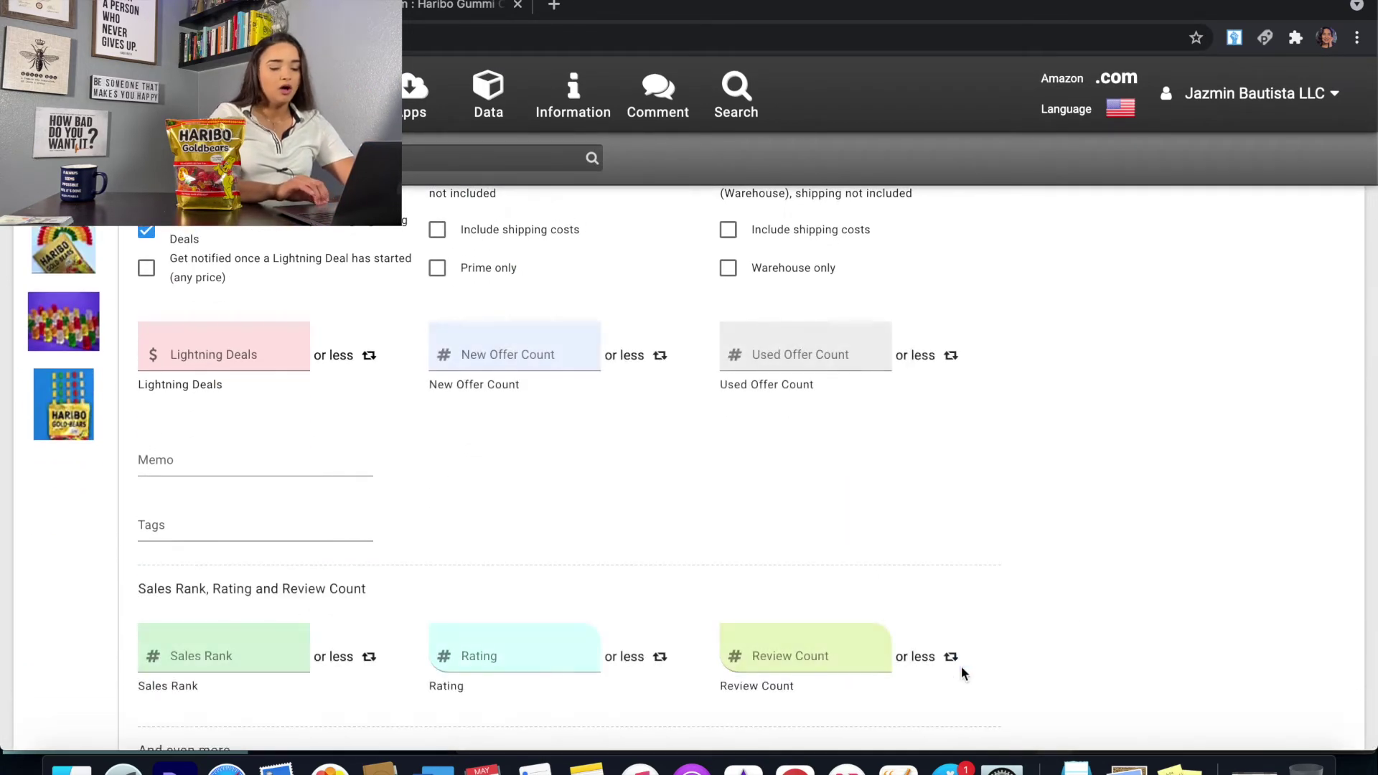
pyautogui.scroll(-2, 962, 666)
pyautogui.scroll(-5, 961, 669)
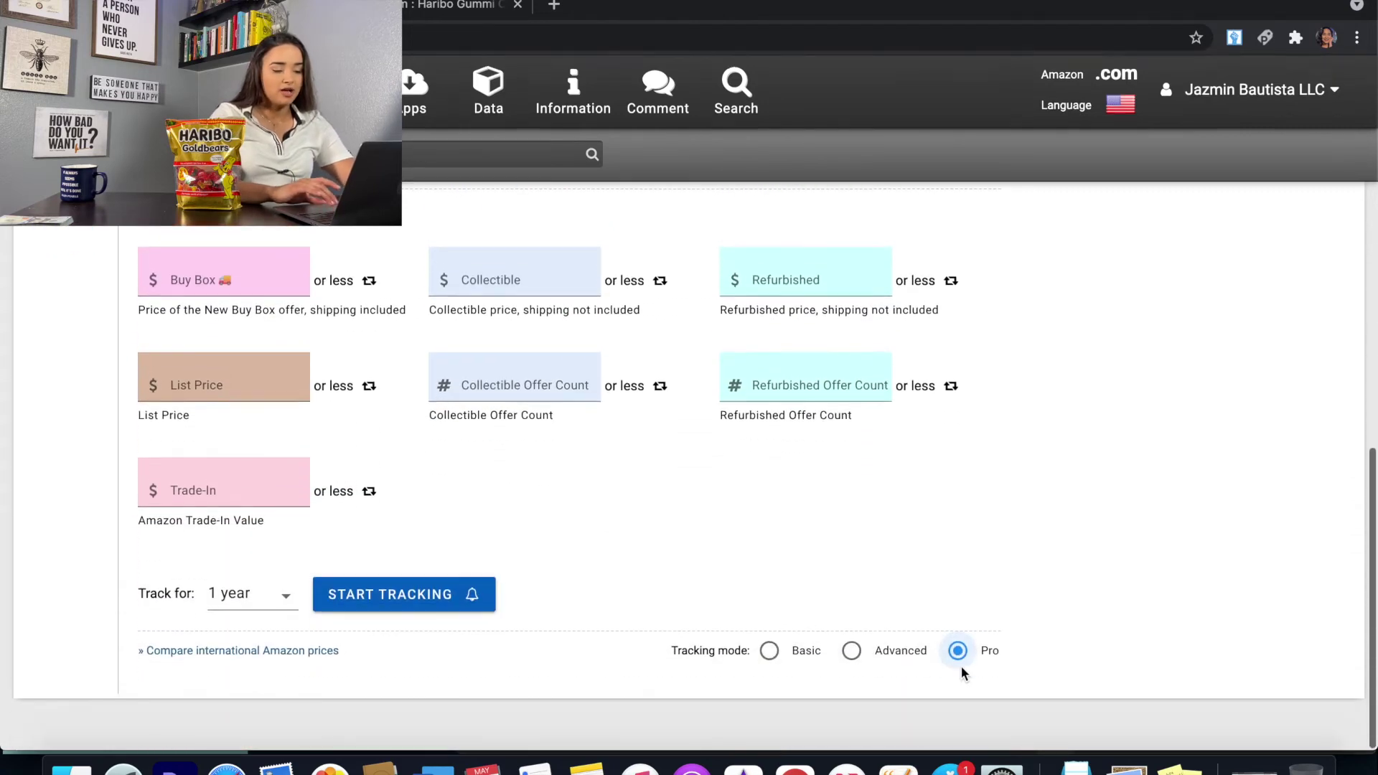
pyautogui.moveTo(741, 650)
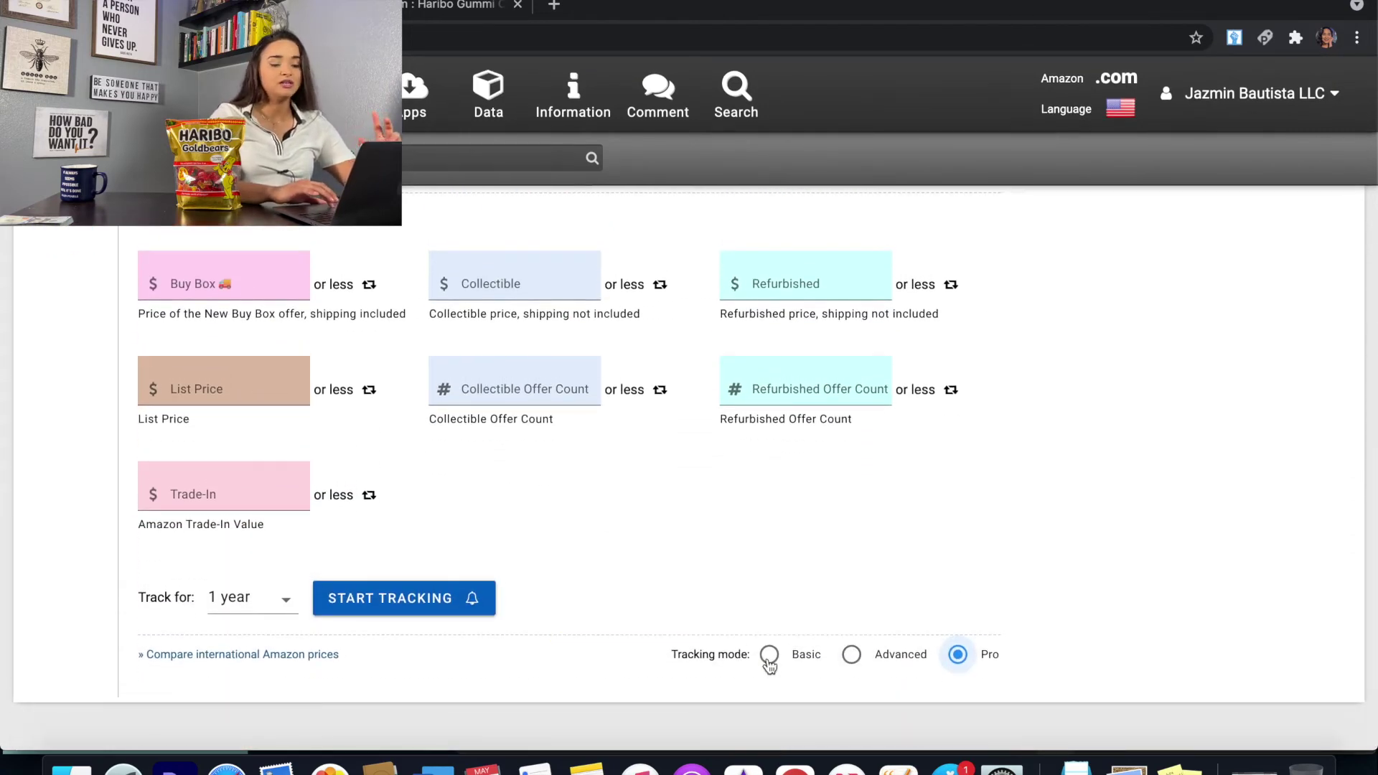
pyautogui.click(769, 654)
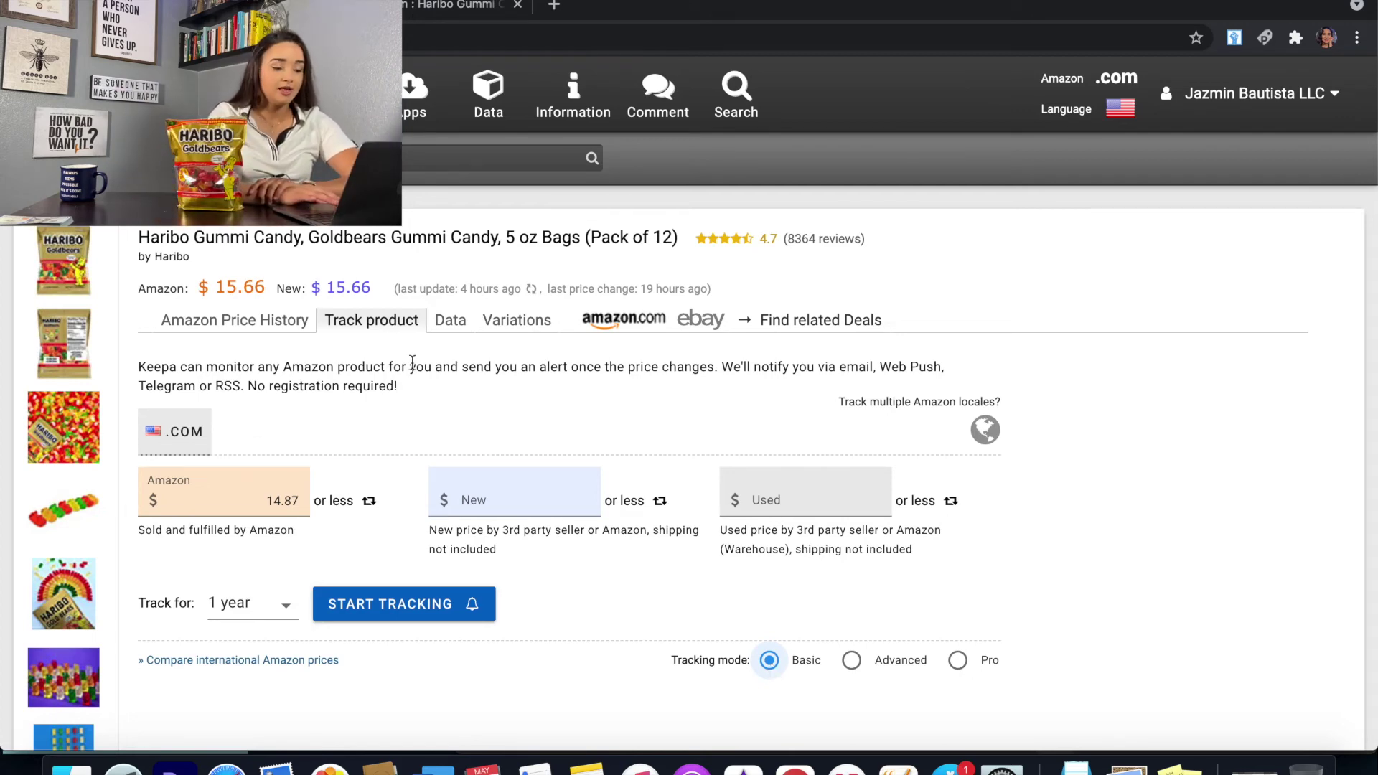
# Step: Open the product's Keepa data and review the product details with current and average sales rank, price, stock and offer figures
pyautogui.click(451, 322)
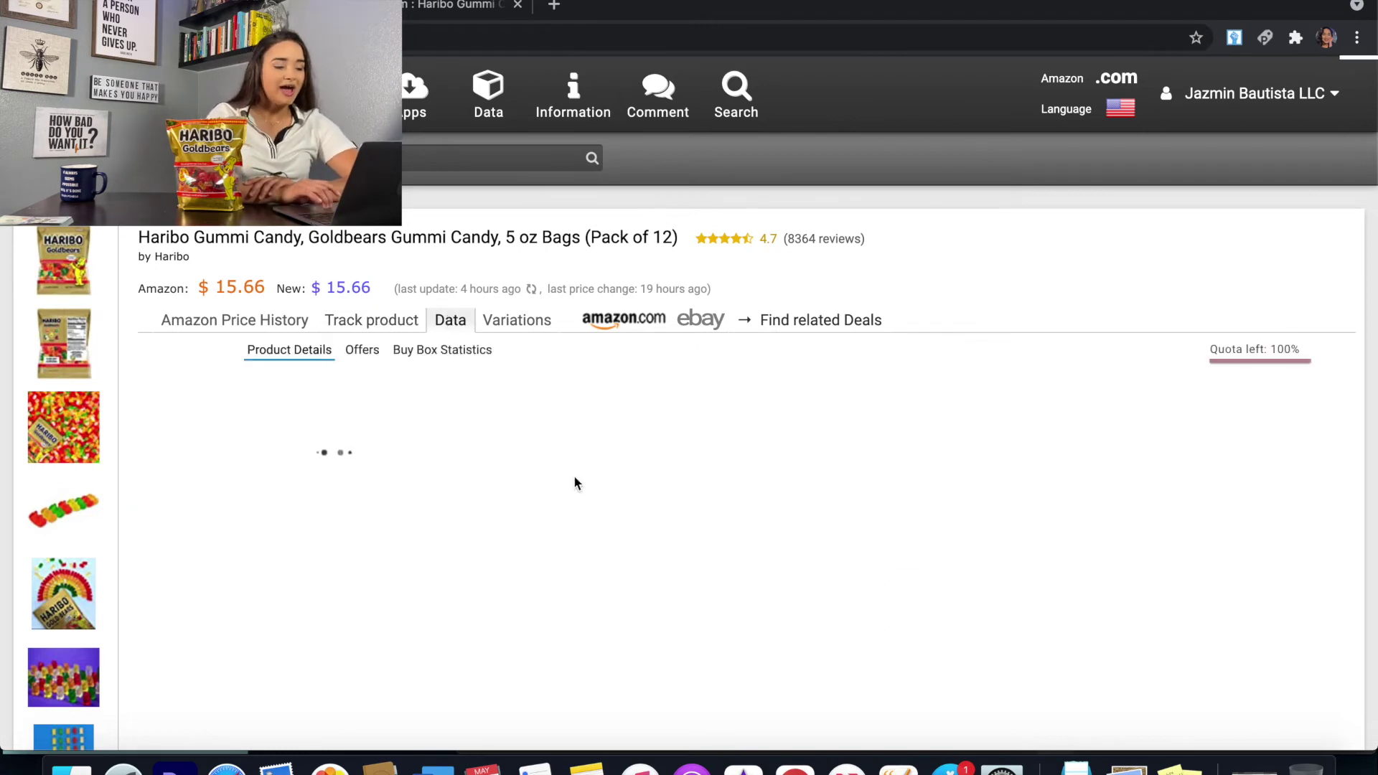
pyautogui.scroll(-2, 574, 480)
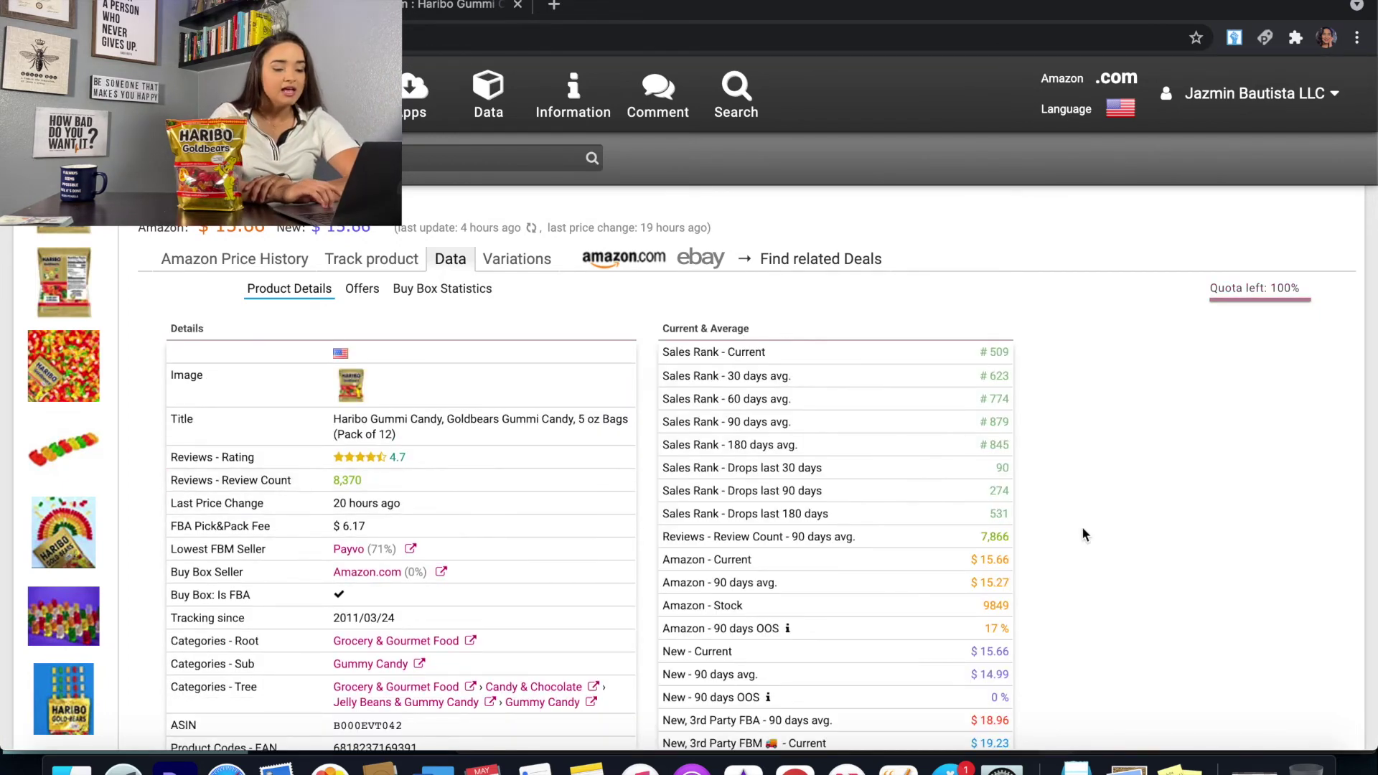
pyautogui.scroll(-1, 1082, 528)
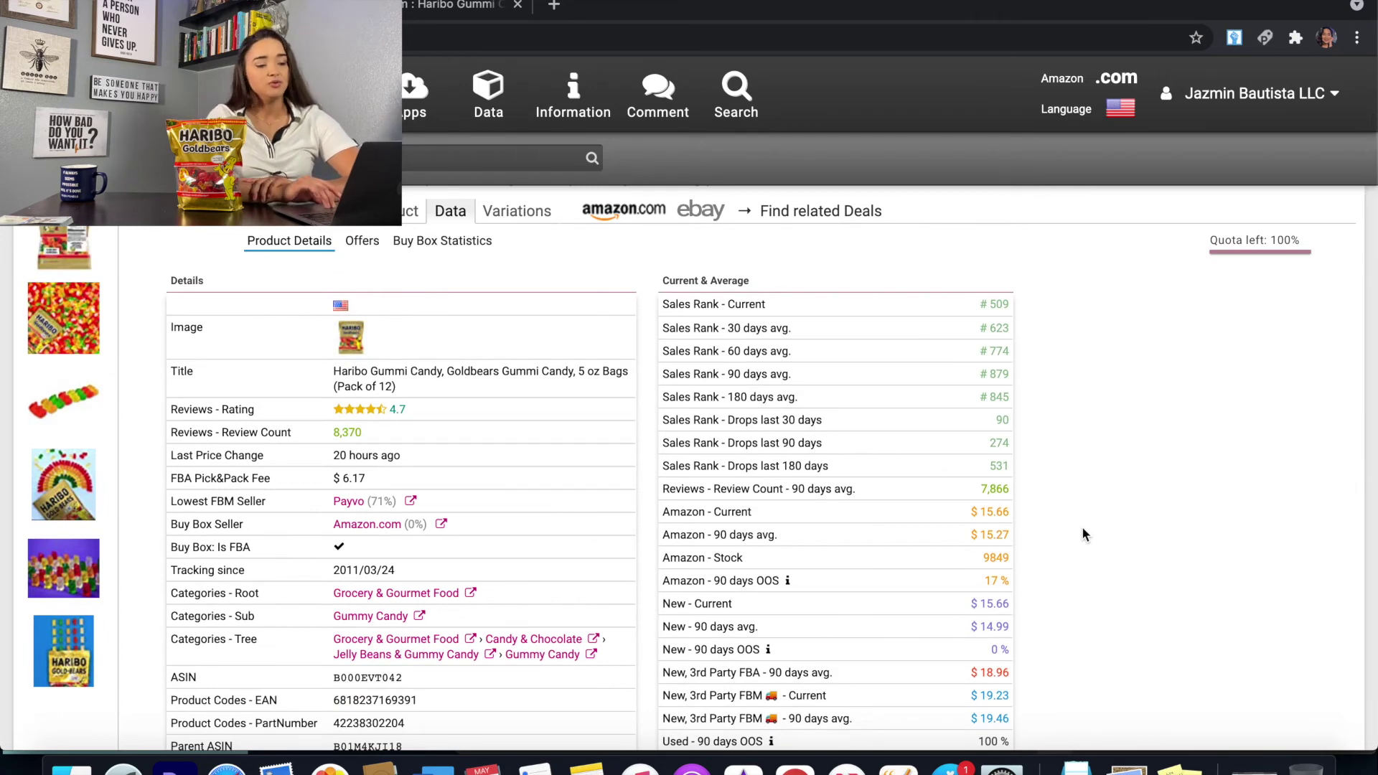
pyautogui.scroll(2, 1082, 529)
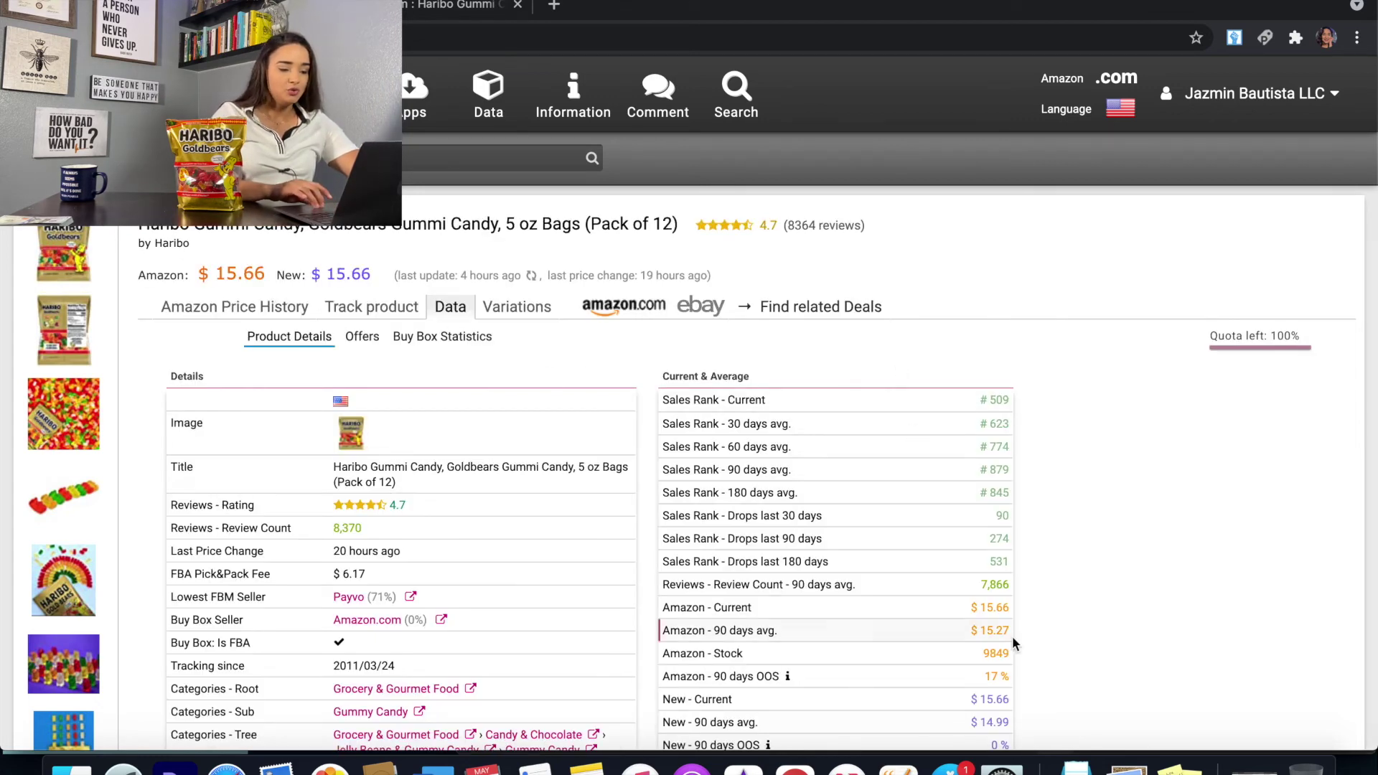
pyautogui.scroll(-2, 1011, 636)
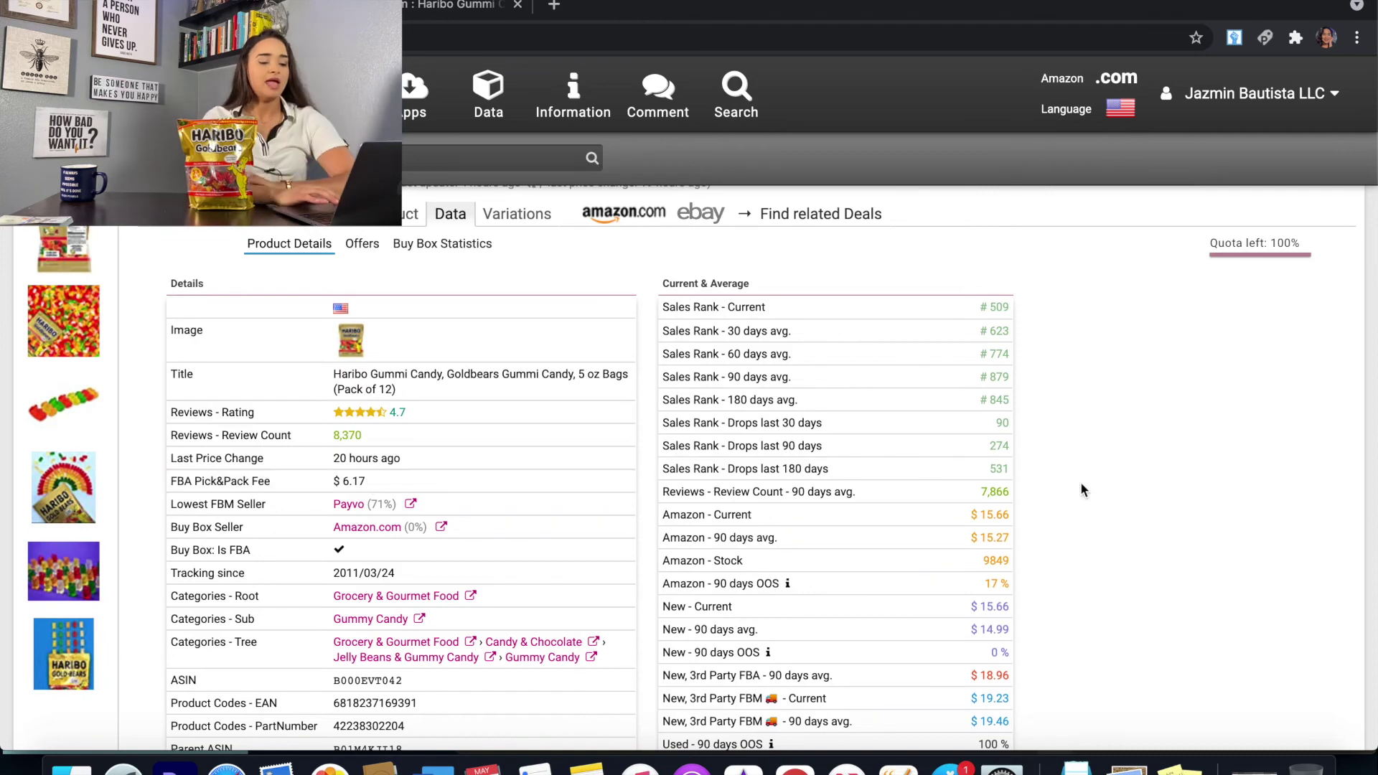
pyautogui.scroll(-5, 1001, 548)
pyautogui.scroll(-7, 1001, 551)
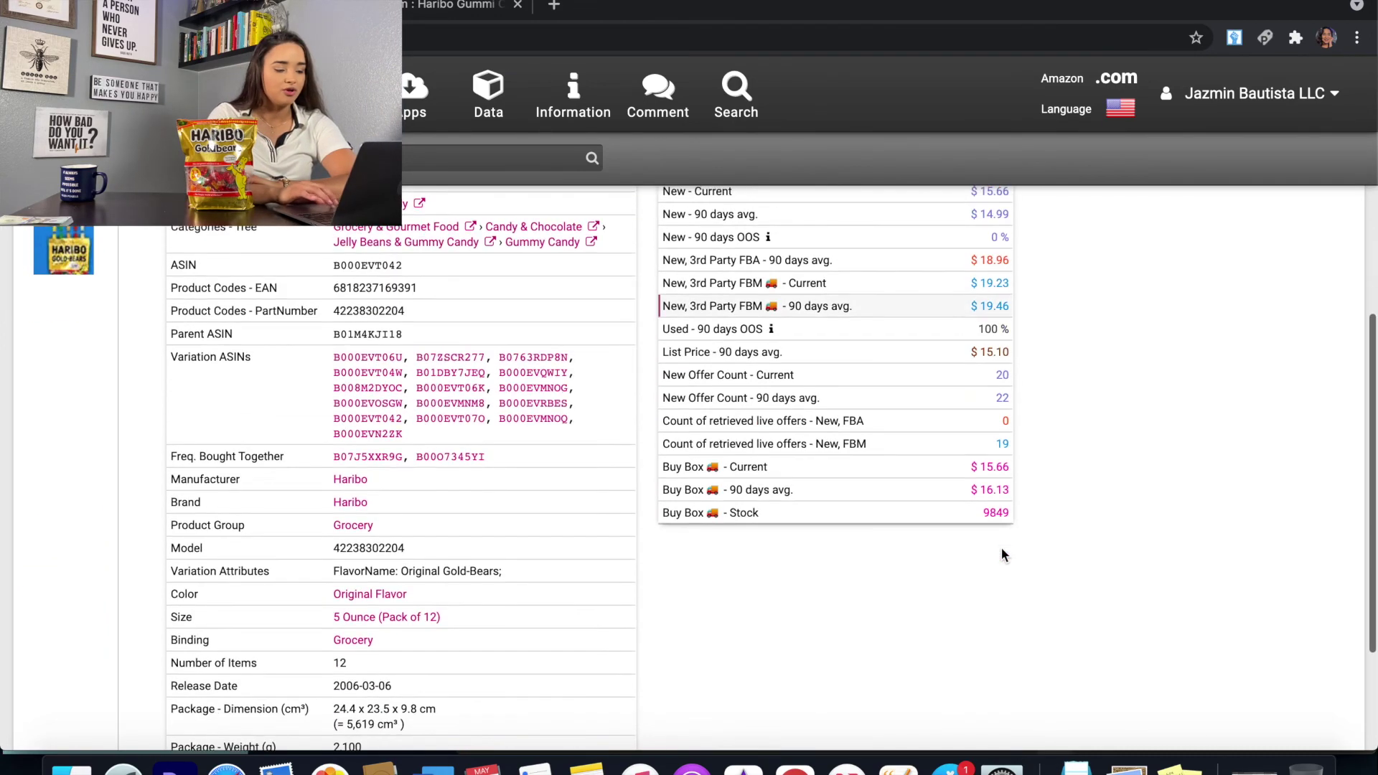
pyautogui.scroll(-1, 761, 597)
pyautogui.scroll(-2, 790, 535)
pyautogui.scroll(4, 789, 538)
pyautogui.scroll(10, 791, 539)
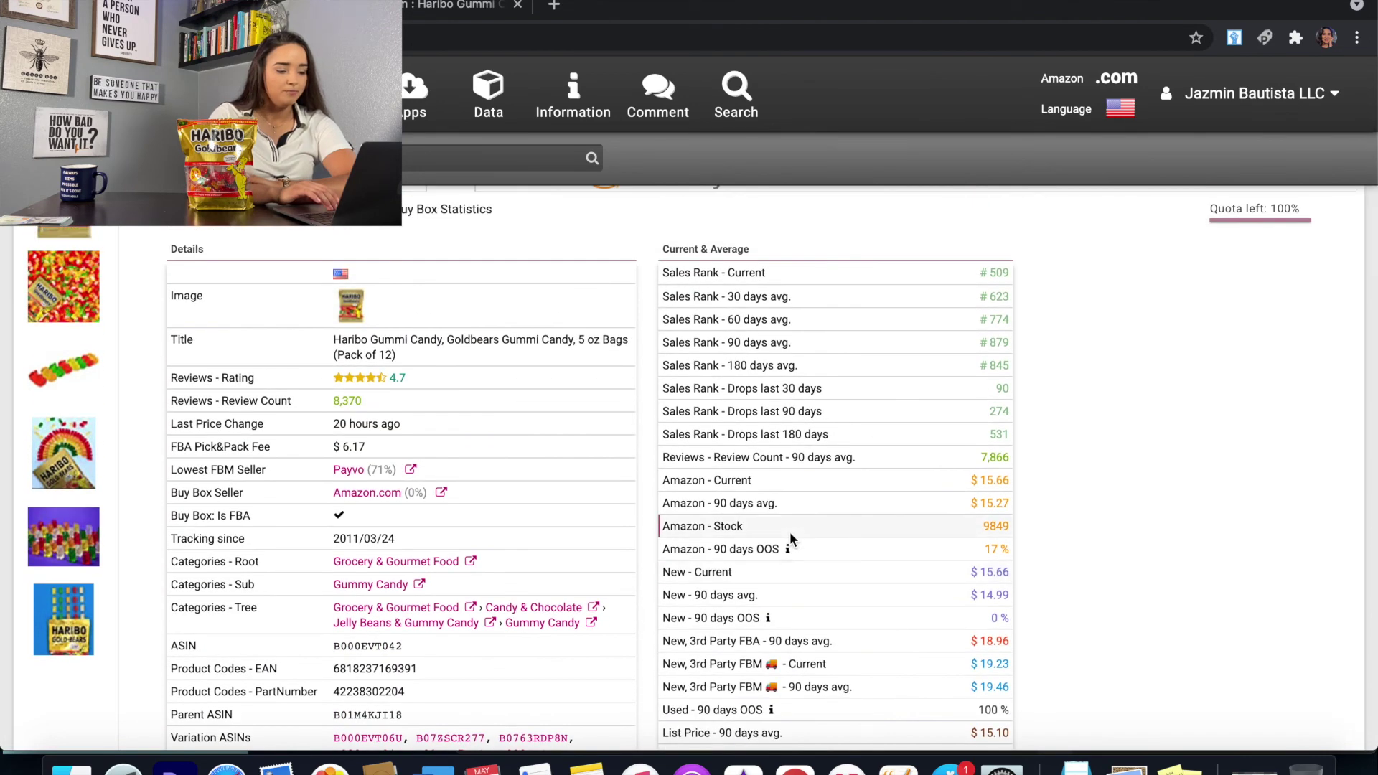
# Step: Open the product's variations and compare the flavors by price, ratings and reviews
pyautogui.scroll(4, 789, 534)
pyautogui.click(543, 320)
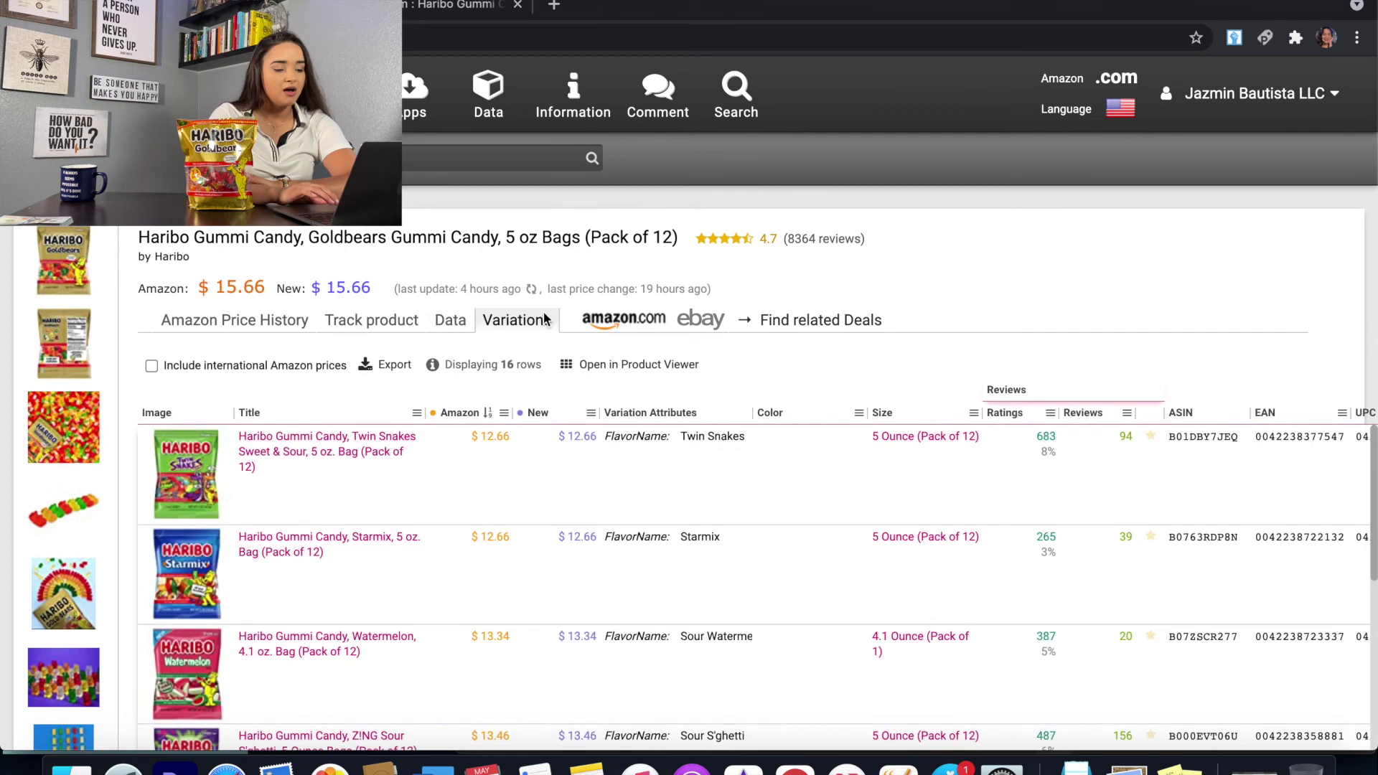
pyautogui.scroll(-1, 589, 560)
pyautogui.scroll(-5, 589, 559)
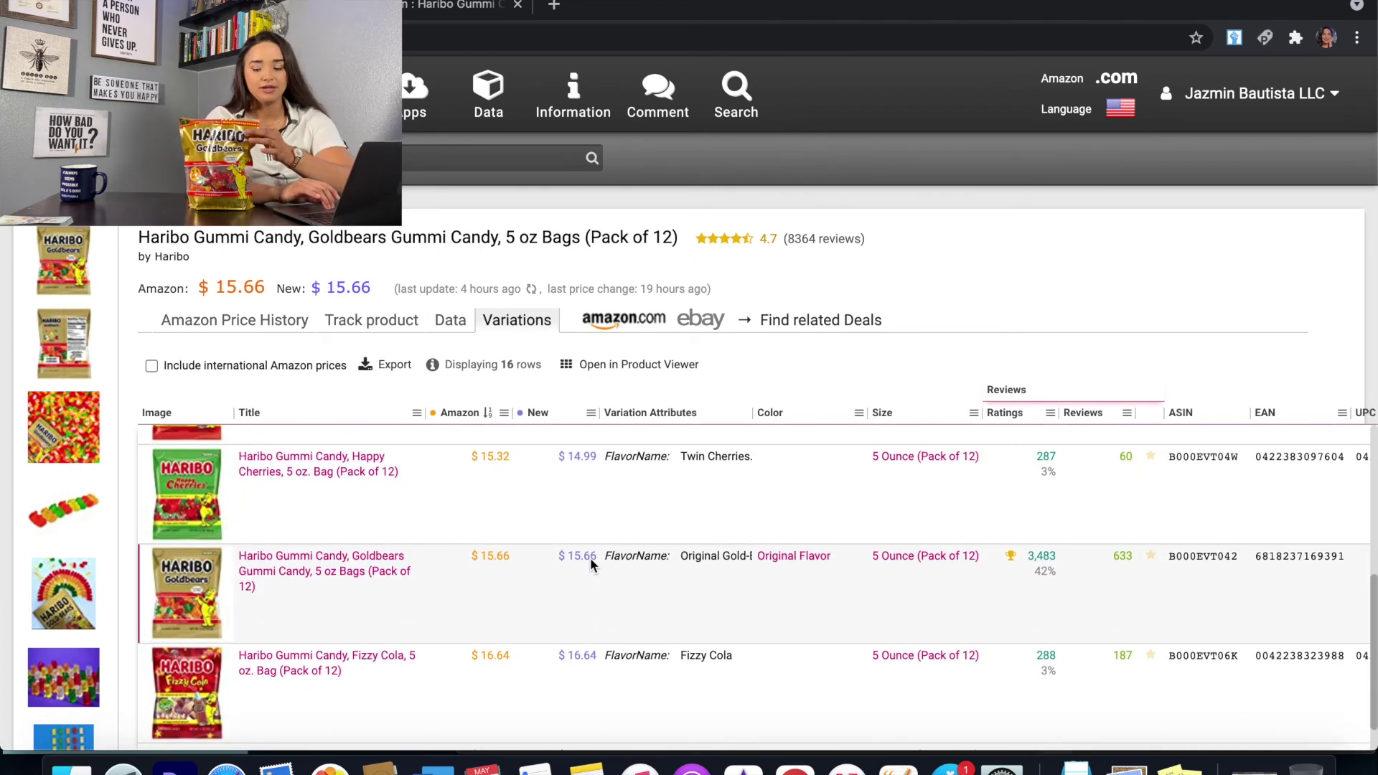
# Step: Open the 12-pack Goldbears listing on Amazon from its Keepa page and go back to Keepa
pyautogui.scroll(8, 590, 558)
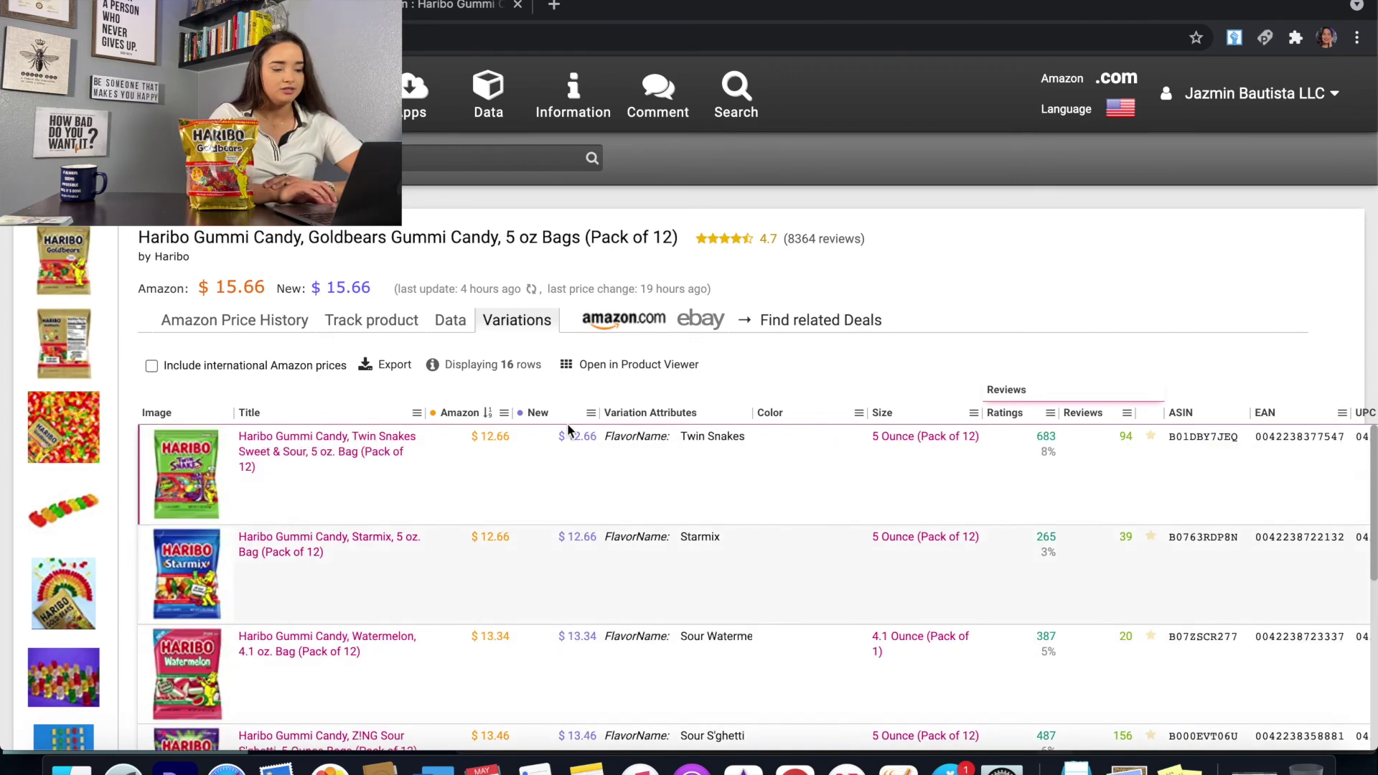
pyautogui.click(636, 324)
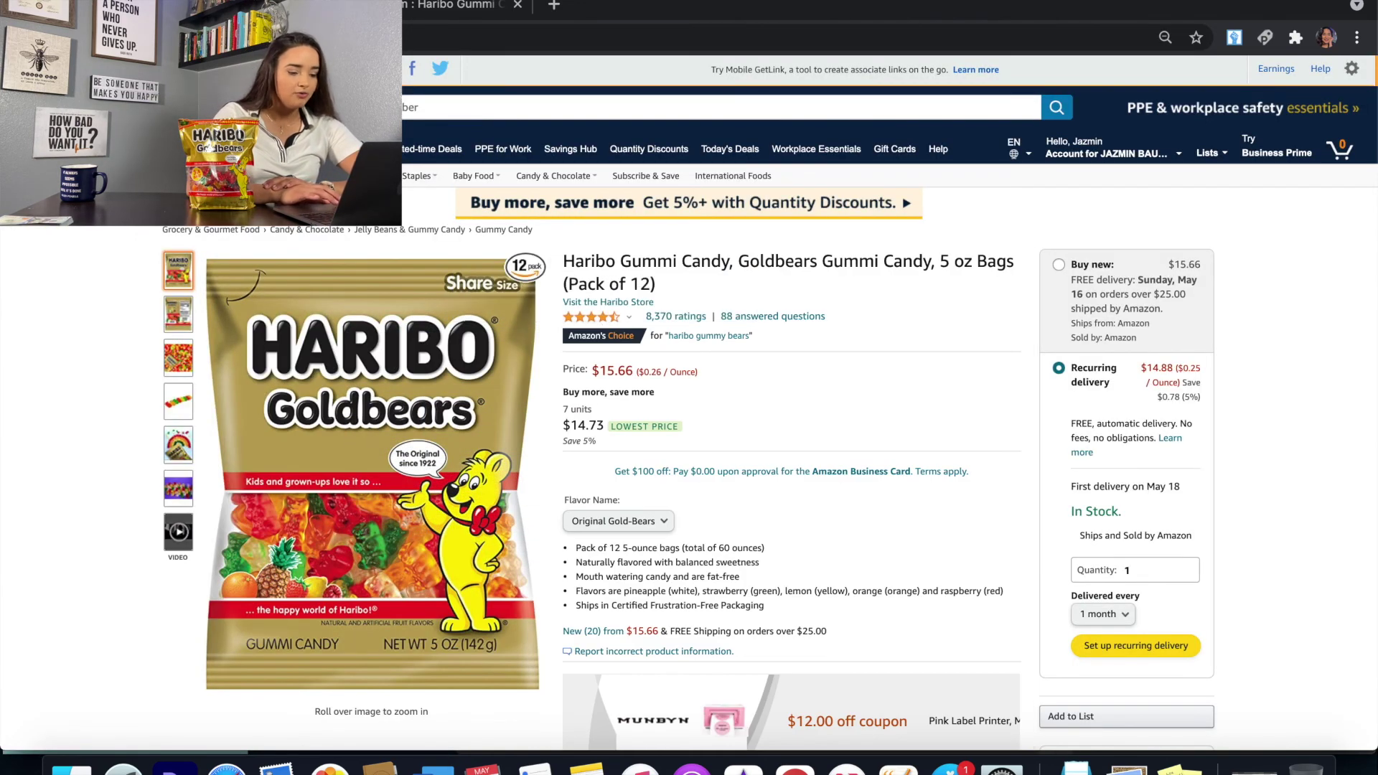
pyautogui.click(22, 37)
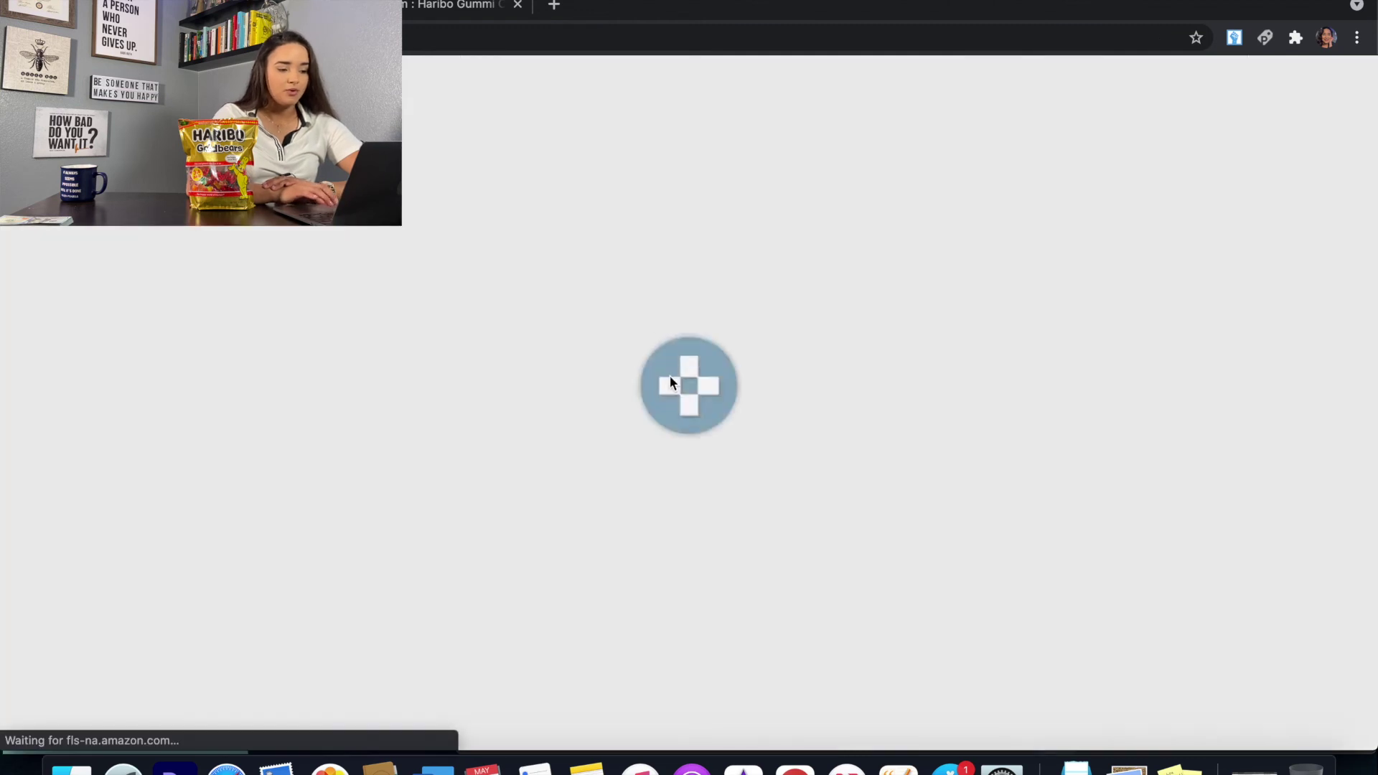